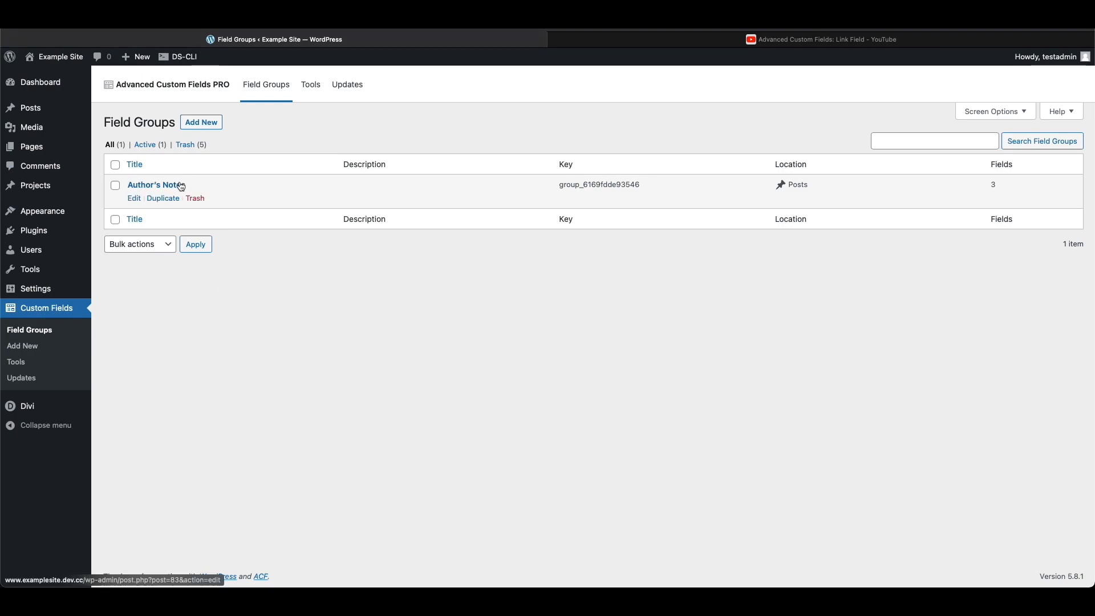
Step: Open the Author's Notes field group for editing and close the YouTube video tab
{"action": "left_click", "coordinate": [135, 199]}
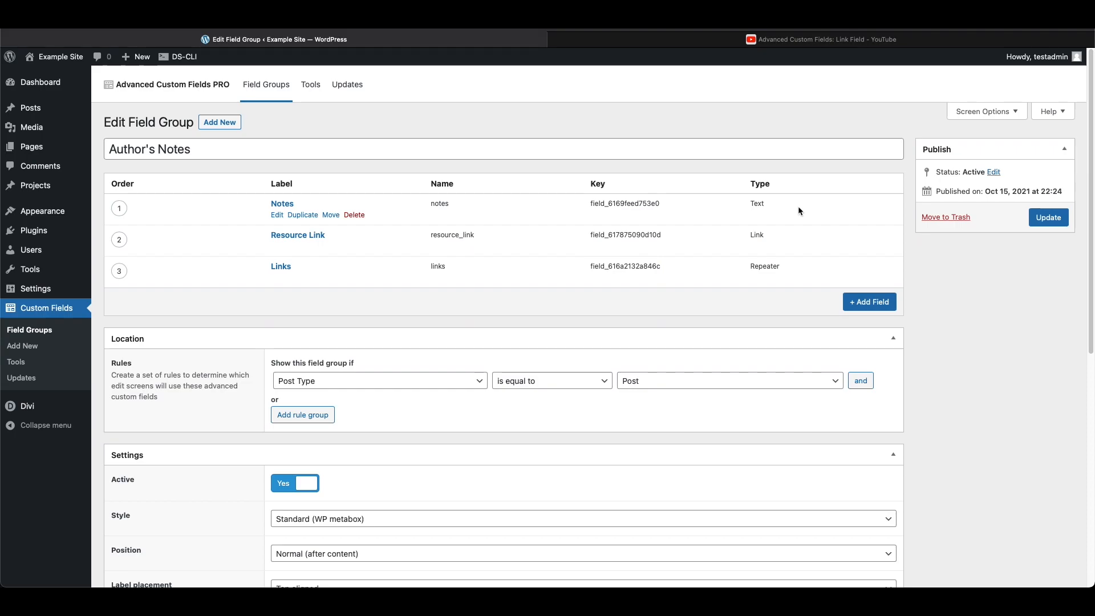
{"action": "key", "text": "ctrl+Tab"}
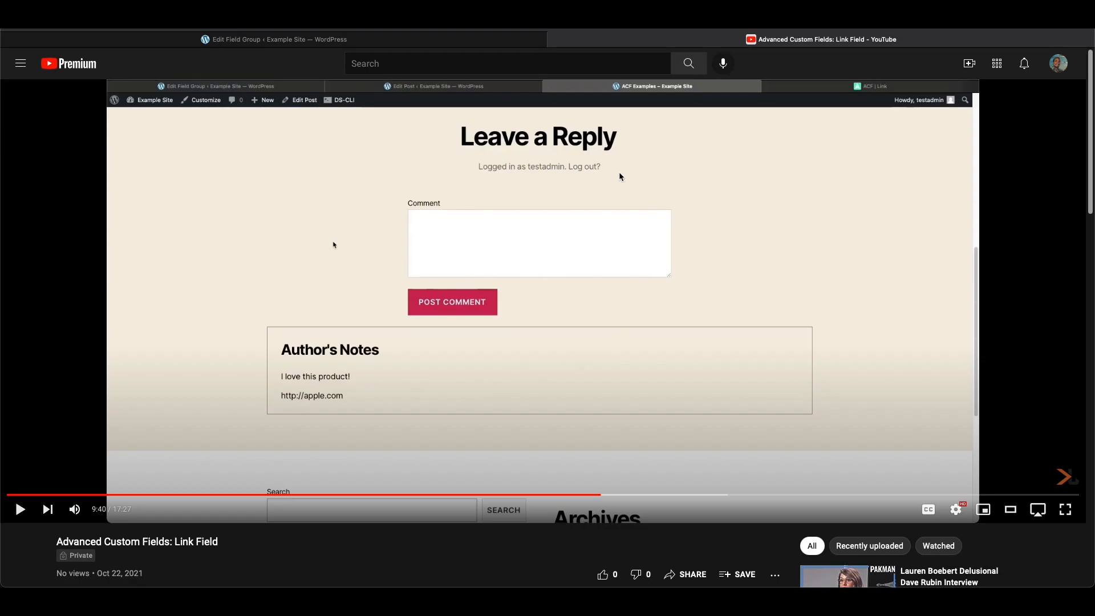
{"action": "left_click", "coordinate": [556, 39]}
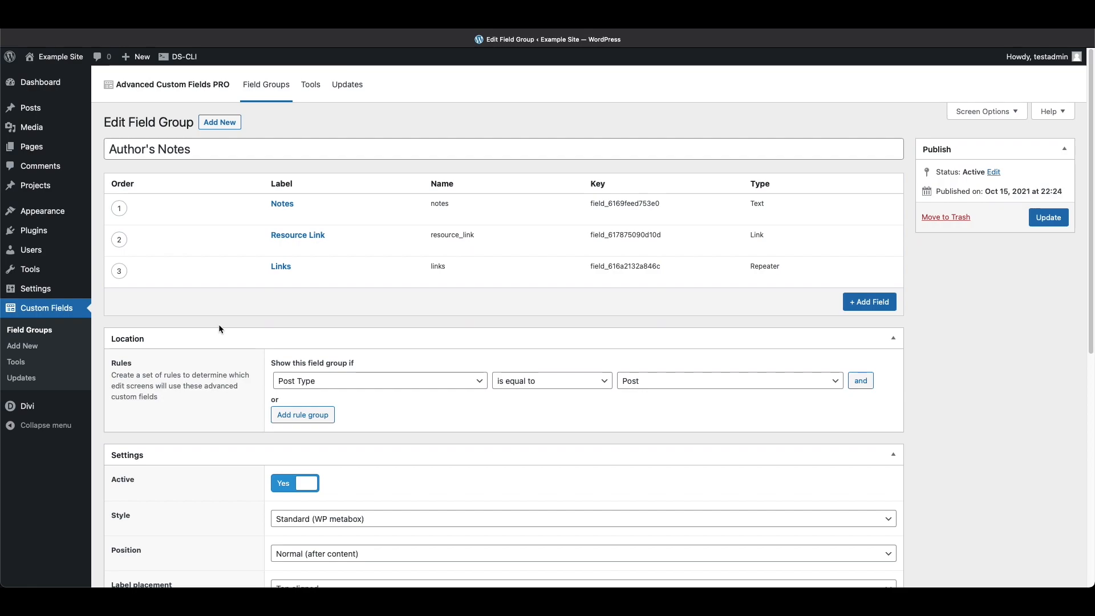
Step: Review the fields in the Author's Notes group and the post types offered by its location rule, keeping Post
{"action": "mouse_move", "coordinate": [304, 203]}
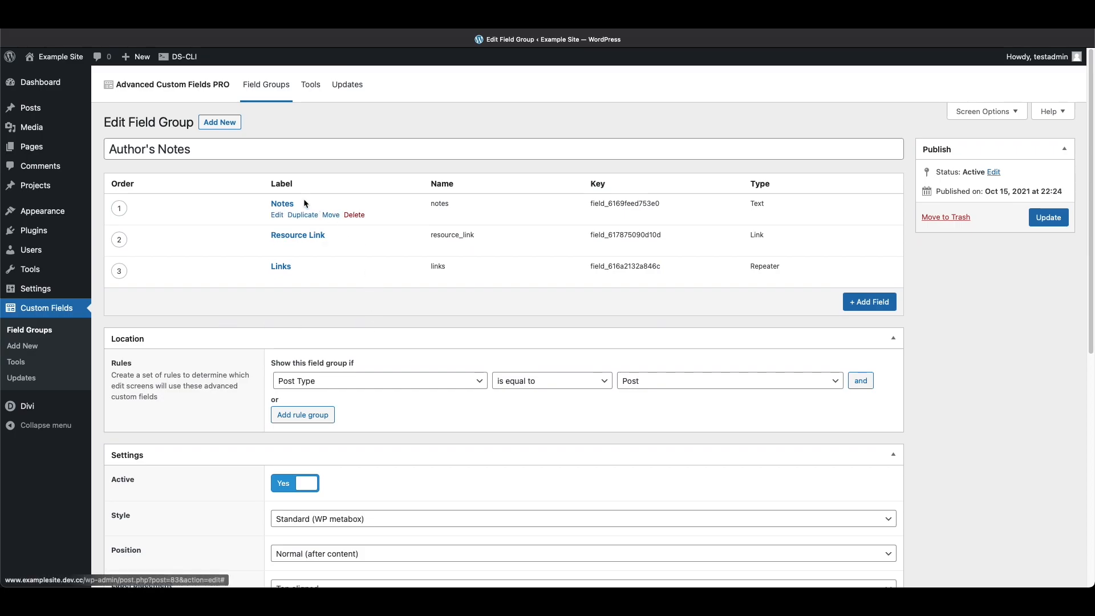
{"action": "scroll", "coordinate": [213, 310], "scroll_direction": "down", "scroll_amount": 2}
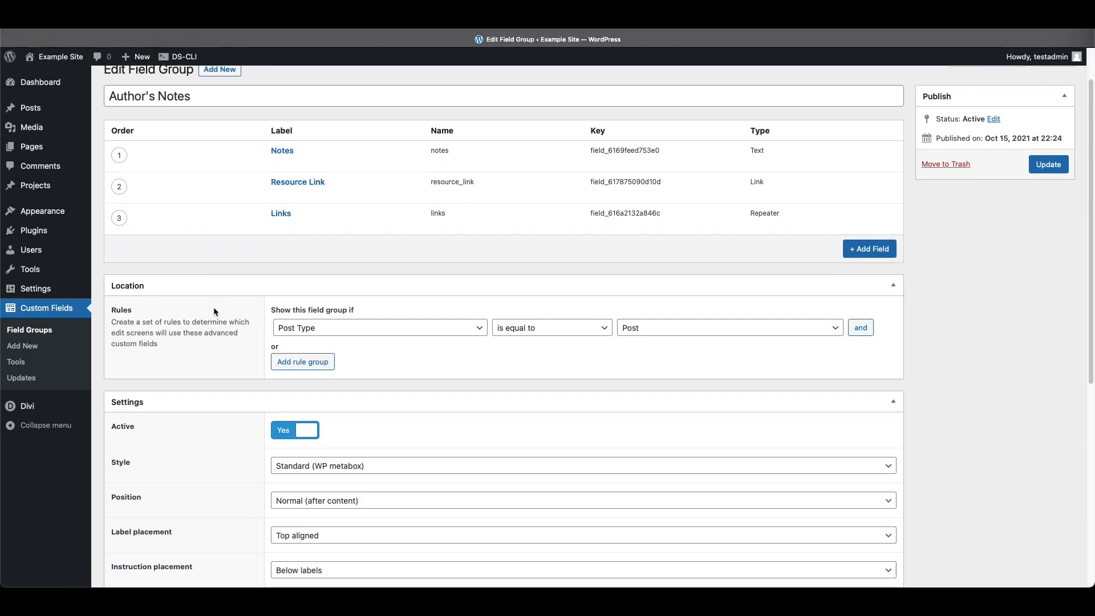
{"action": "scroll", "coordinate": [213, 310], "scroll_direction": "up", "scroll_amount": 2}
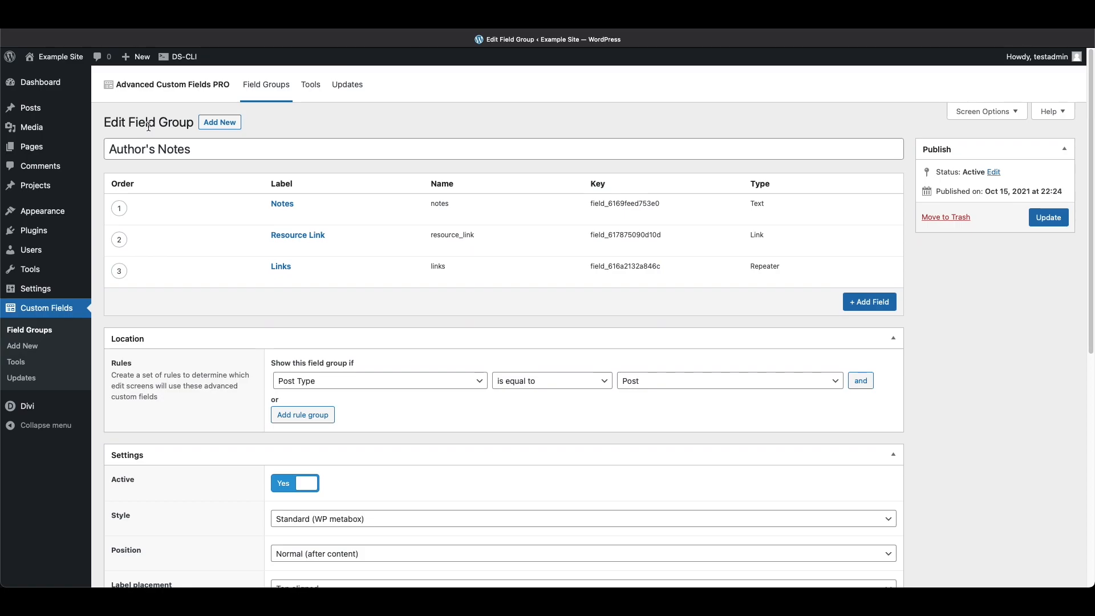
{"action": "scroll", "coordinate": [232, 333], "scroll_direction": "down", "scroll_amount": 5}
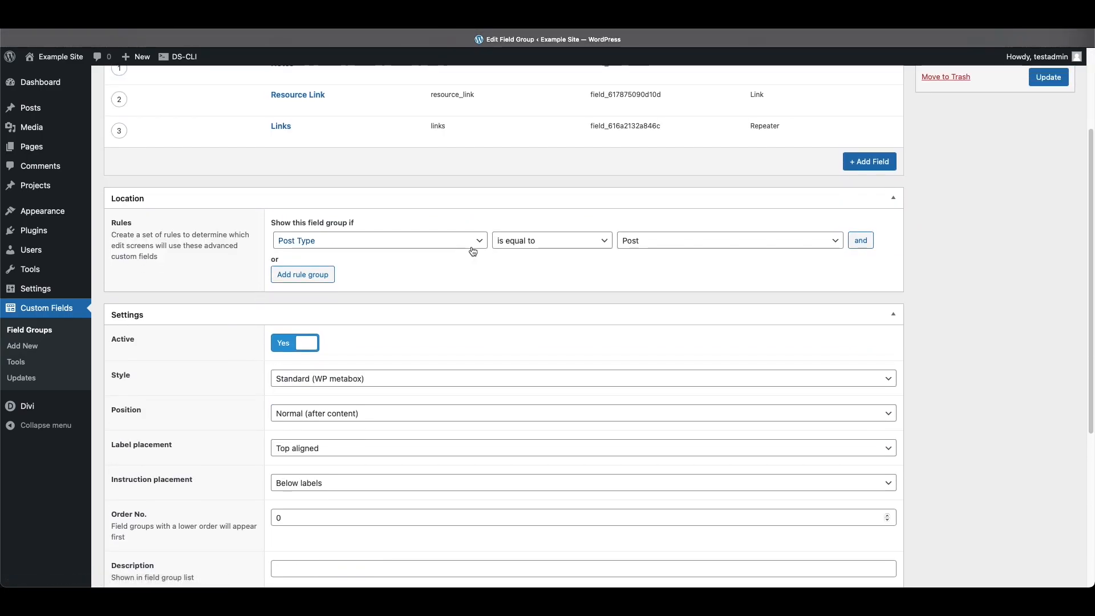
{"action": "left_click", "coordinate": [653, 246]}
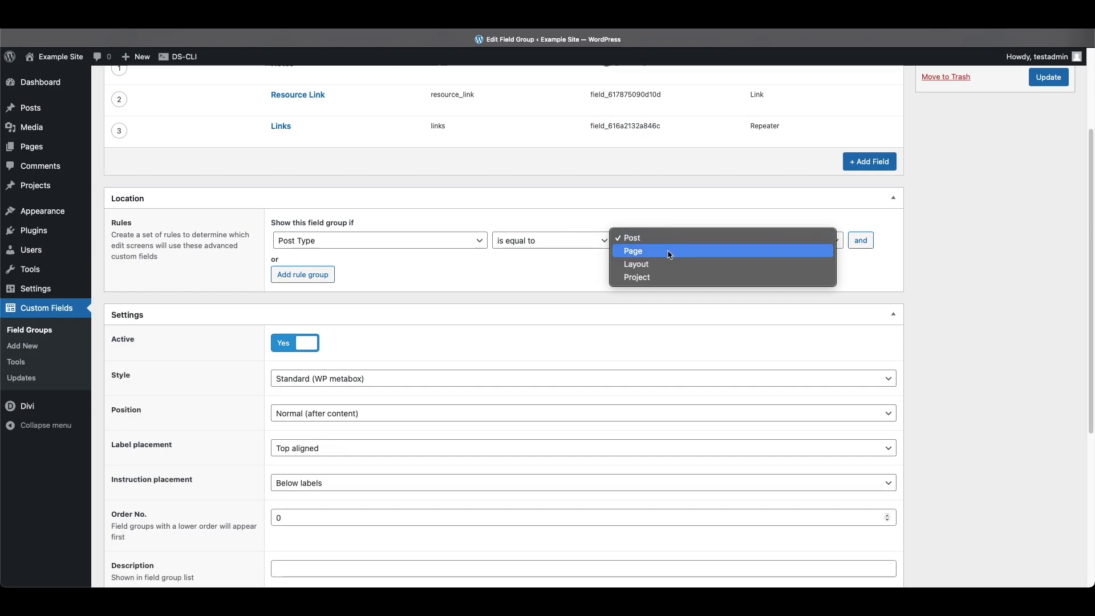
{"action": "left_click", "coordinate": [665, 239]}
{"action": "scroll", "coordinate": [573, 275], "scroll_direction": "up", "scroll_amount": 1}
{"action": "scroll", "coordinate": [573, 272], "scroll_direction": "up", "scroll_amount": 4}
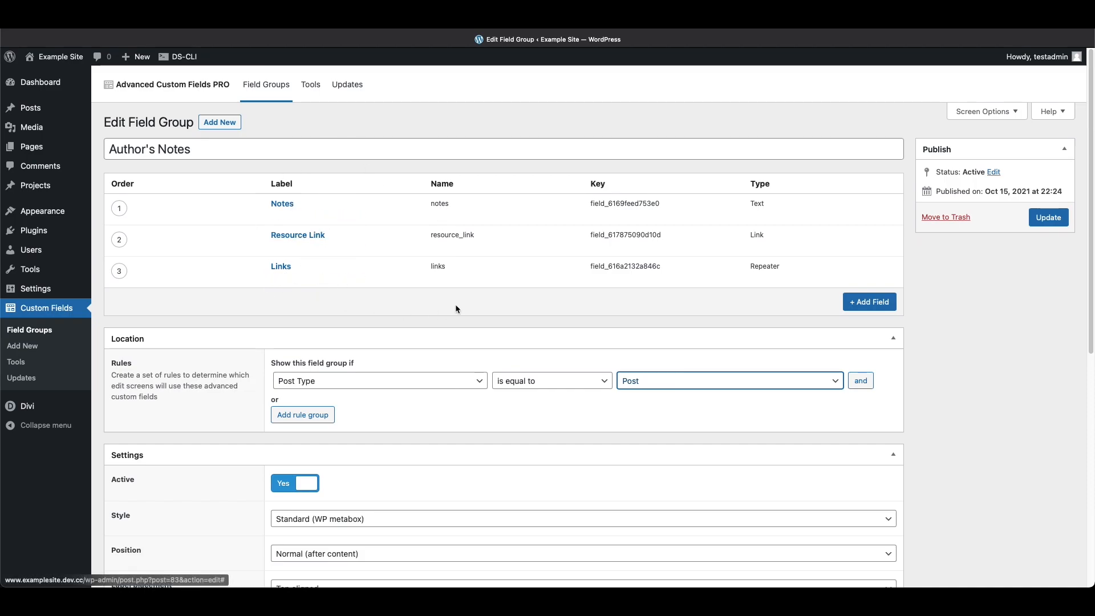
Step: Review the conditions offered for the location rule of the field group, keeping Post Type
{"action": "scroll", "coordinate": [455, 306], "scroll_direction": "down", "scroll_amount": 3}
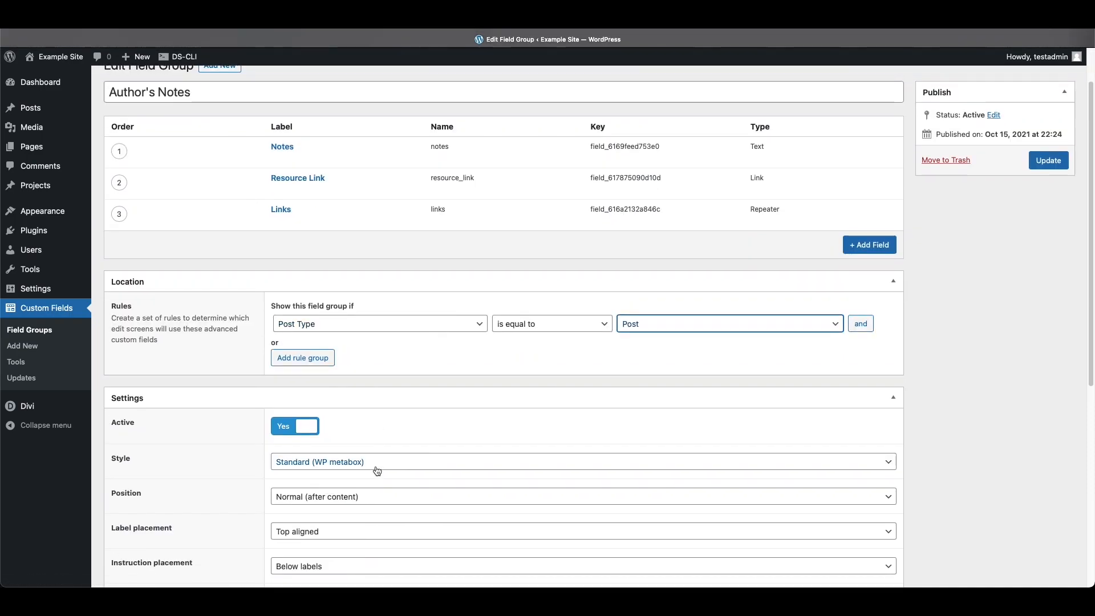
{"action": "scroll", "coordinate": [399, 484], "scroll_direction": "down", "scroll_amount": 1}
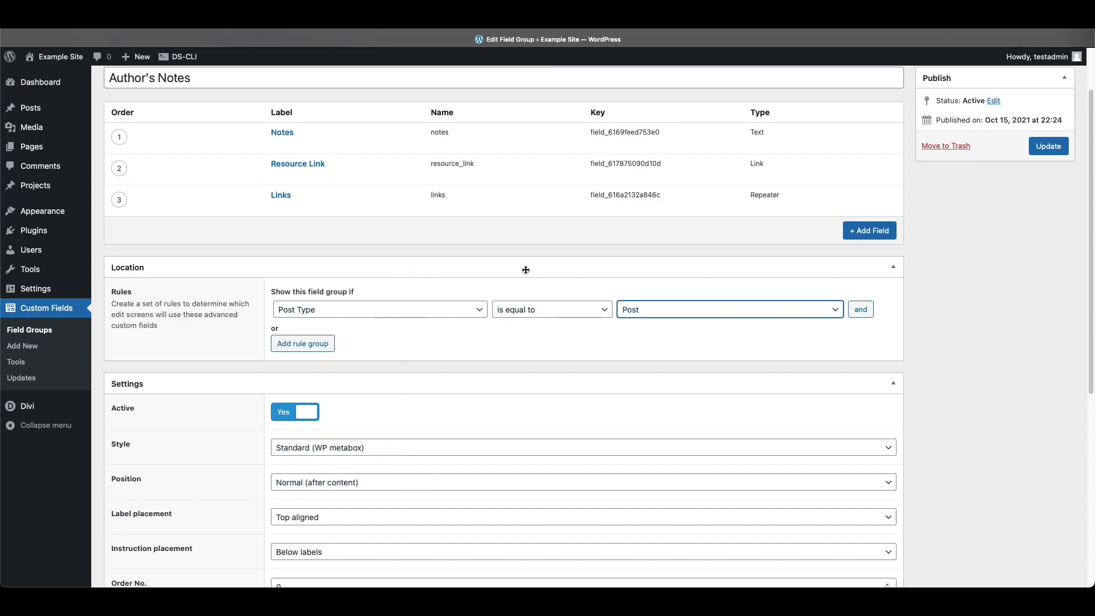
{"action": "scroll", "coordinate": [525, 270], "scroll_direction": "up", "scroll_amount": 1}
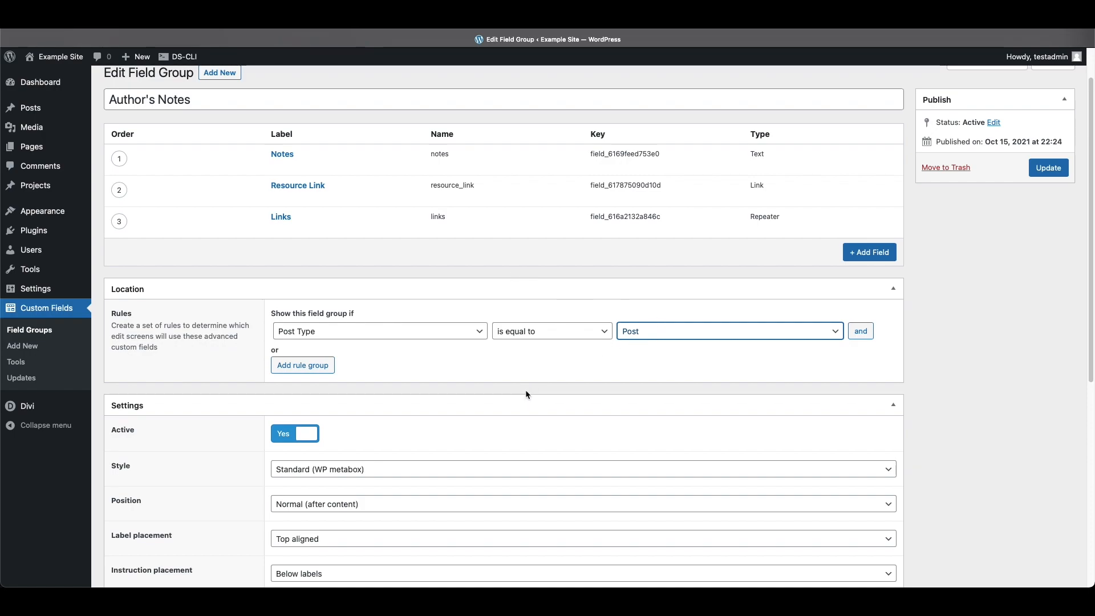
{"action": "scroll", "coordinate": [525, 391], "scroll_direction": "down", "scroll_amount": 1}
{"action": "left_click", "coordinate": [446, 324]}
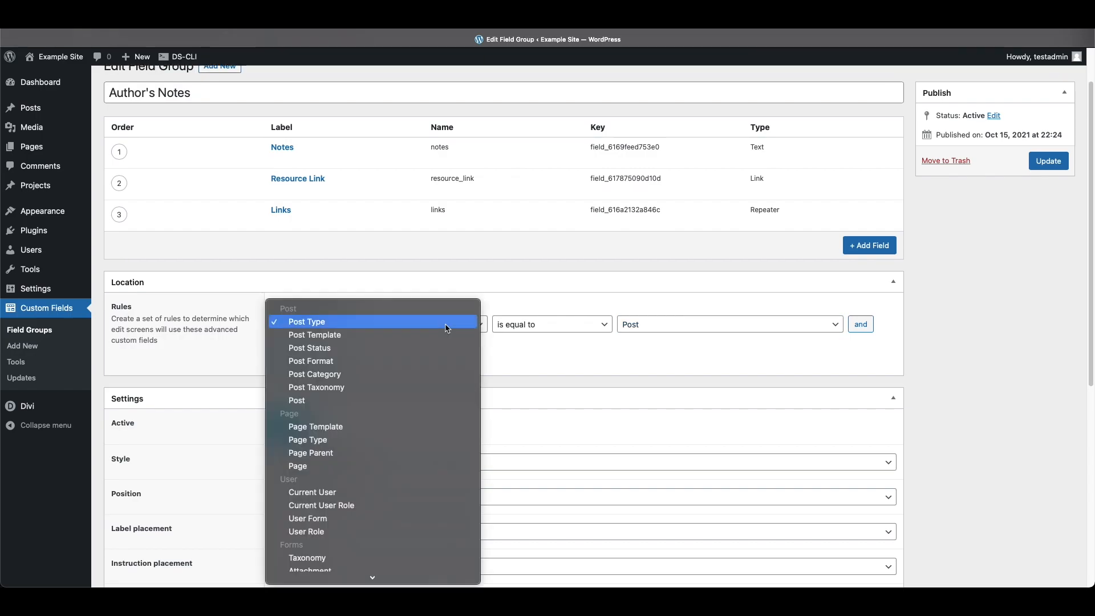
{"action": "left_click", "coordinate": [449, 322]}
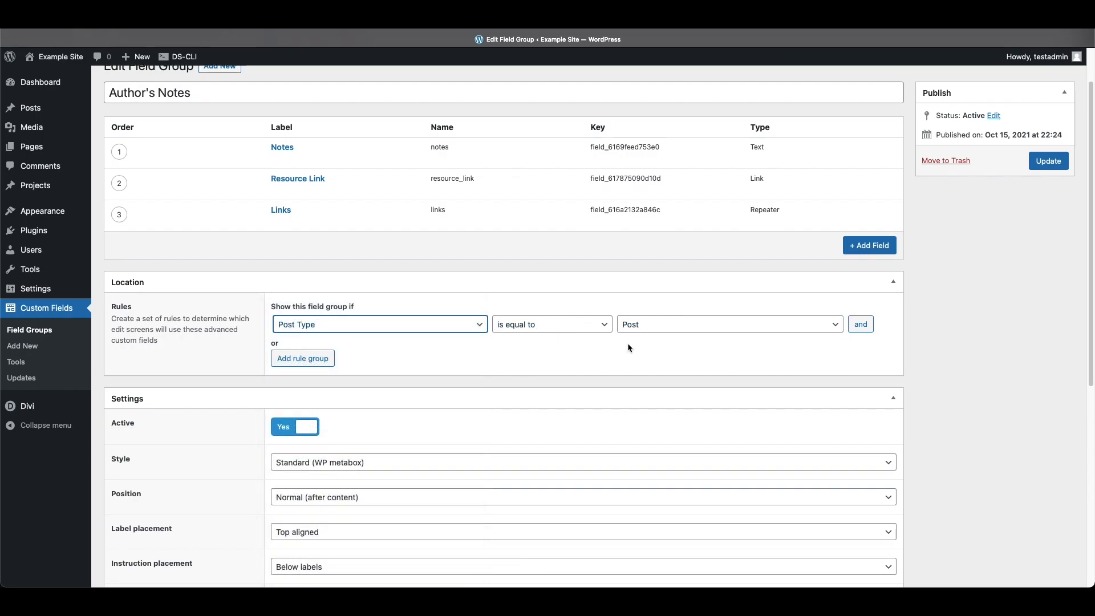
Step: Review the field group's settings, from Style and Position through Description to the Hide on screen options
{"action": "scroll", "coordinate": [627, 344], "scroll_direction": "down", "scroll_amount": 5}
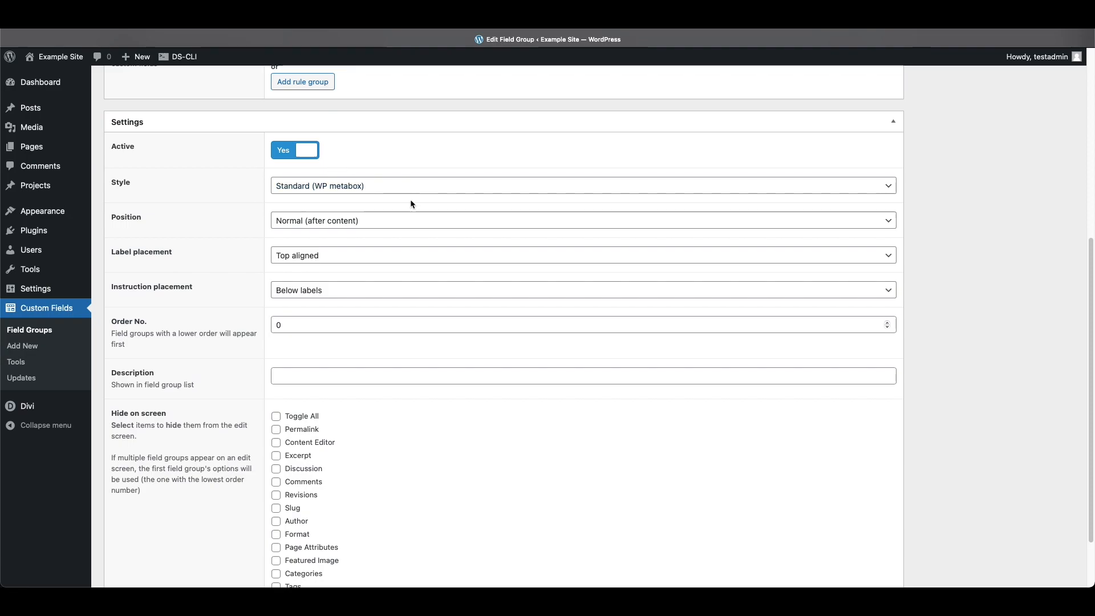
{"action": "scroll", "coordinate": [395, 308], "scroll_direction": "down", "scroll_amount": 2}
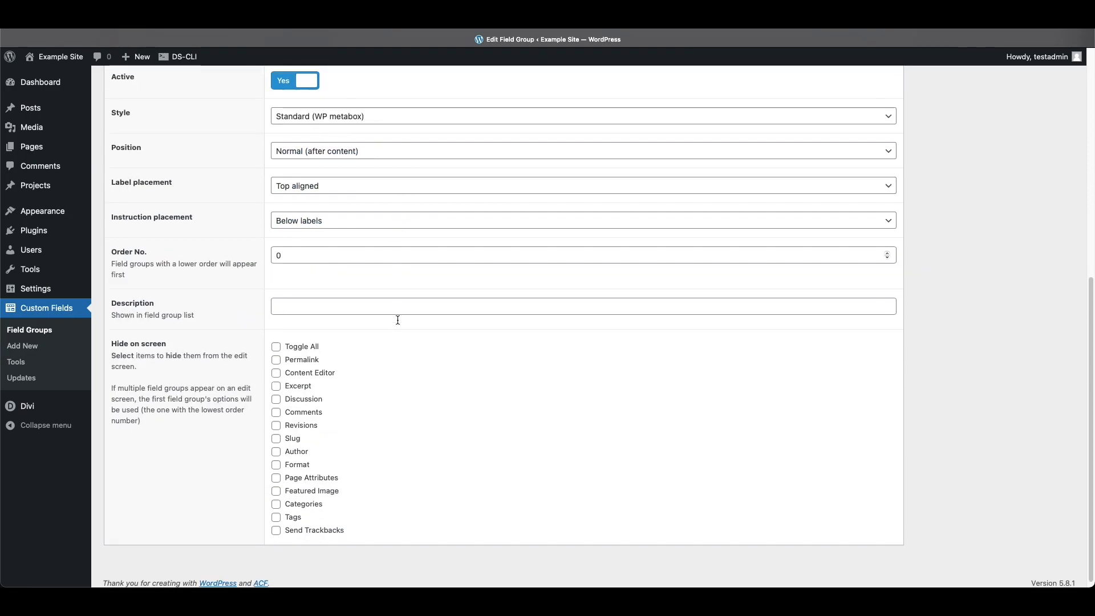
{"action": "scroll", "coordinate": [433, 380], "scroll_direction": "up", "scroll_amount": 1}
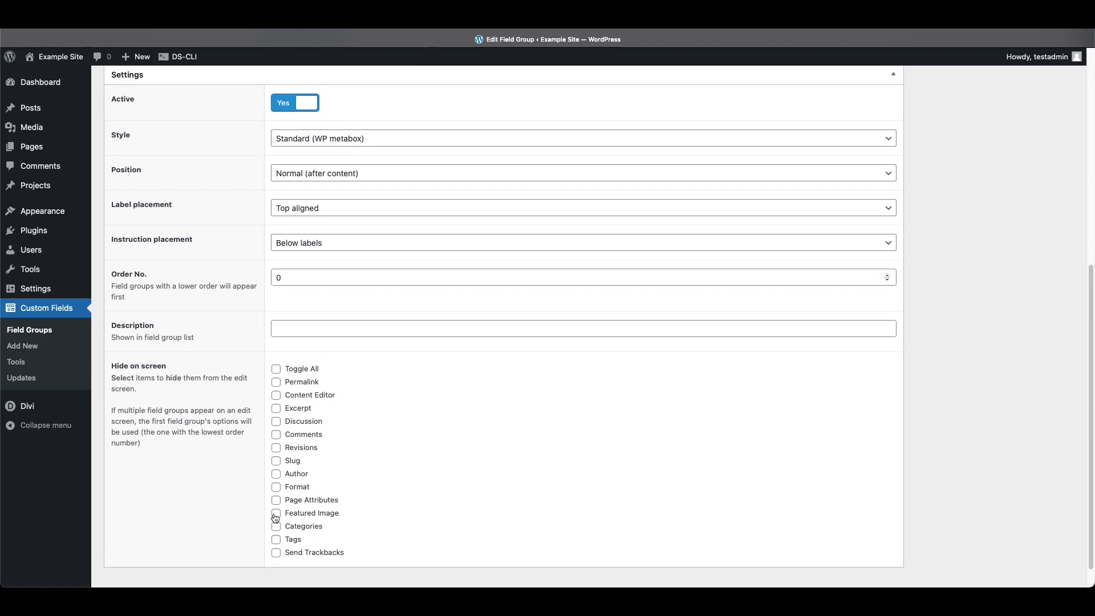
{"action": "scroll", "coordinate": [525, 408], "scroll_direction": "up", "scroll_amount": 5}
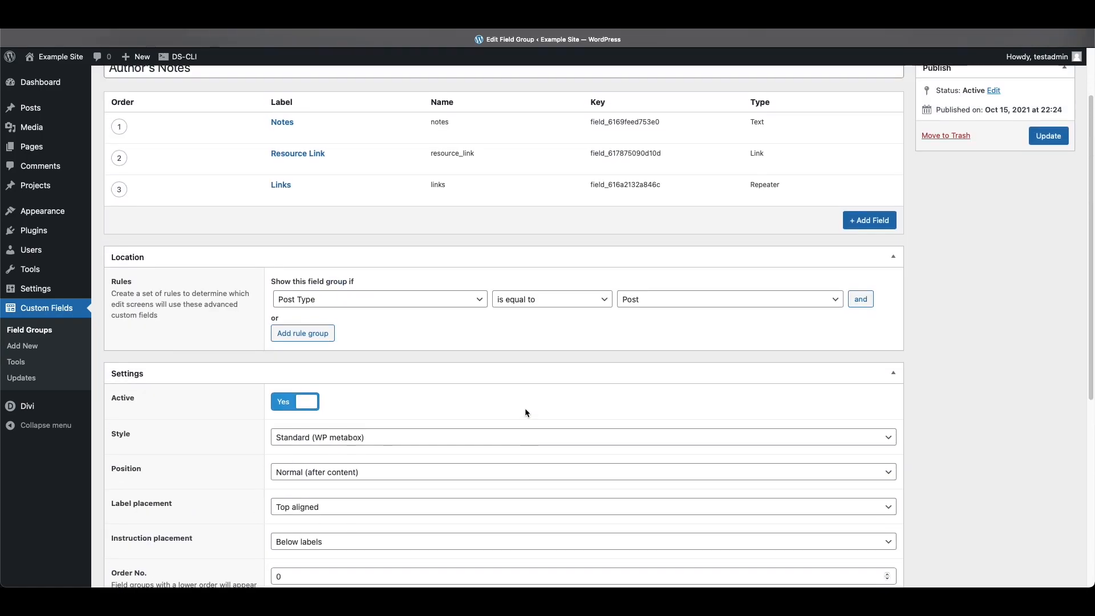
{"action": "scroll", "coordinate": [526, 412], "scroll_direction": "up", "scroll_amount": 1}
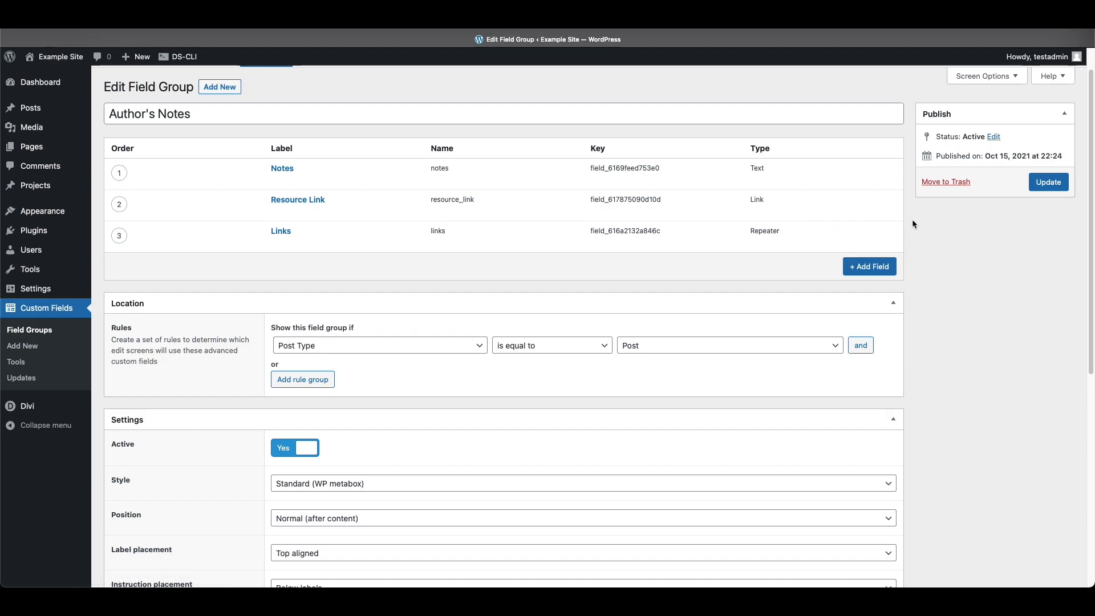
{"action": "scroll", "coordinate": [911, 219], "scroll_direction": "up", "scroll_amount": 1}
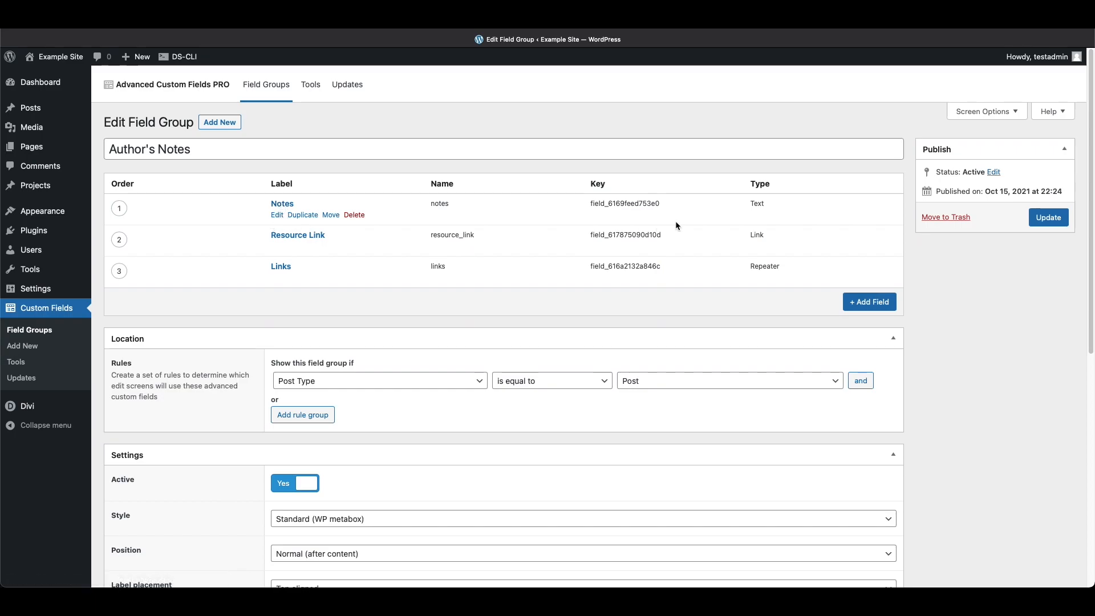
Step: Open the Notes field's settings and review the available field types, keeping Text
{"action": "left_click", "coordinate": [277, 215]}
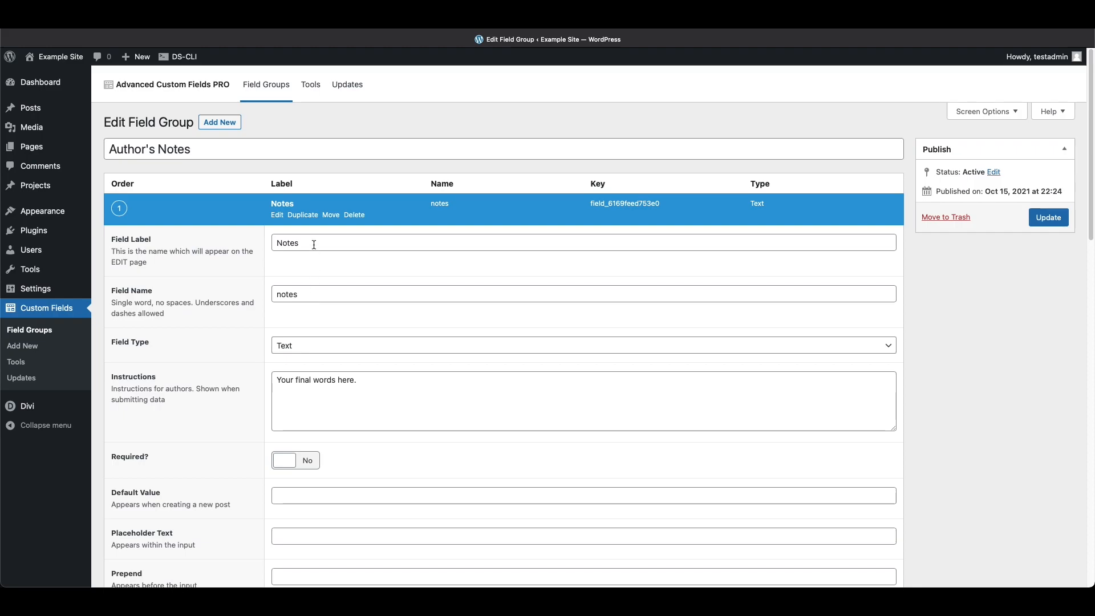
{"action": "left_click", "coordinate": [311, 294]}
{"action": "scroll", "coordinate": [336, 285], "scroll_direction": "down", "scroll_amount": 3}
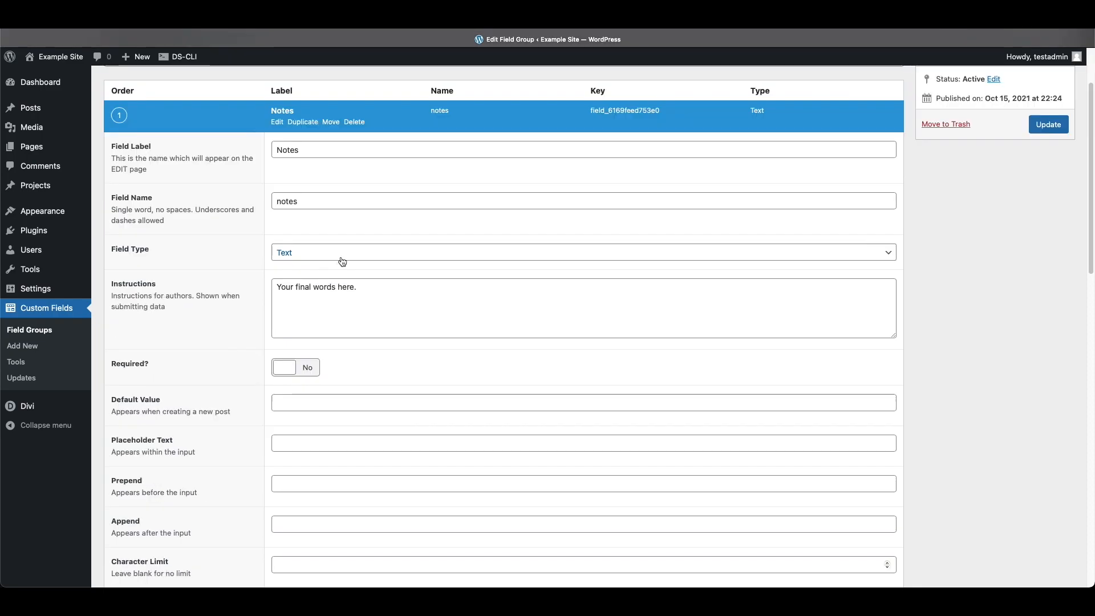
{"action": "left_click", "coordinate": [343, 260]}
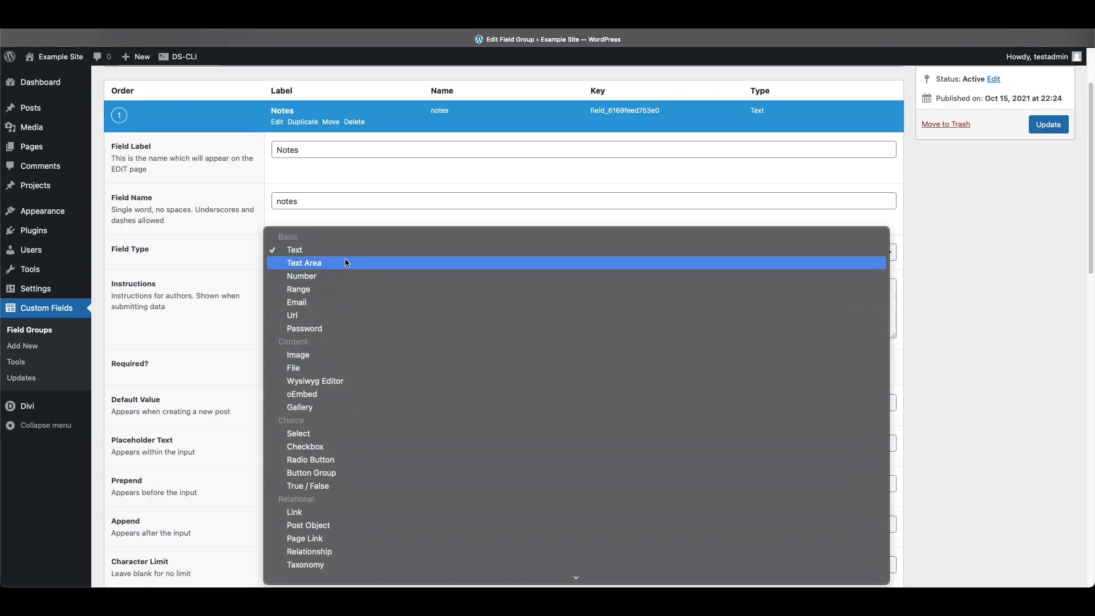
{"action": "left_click", "coordinate": [345, 250]}
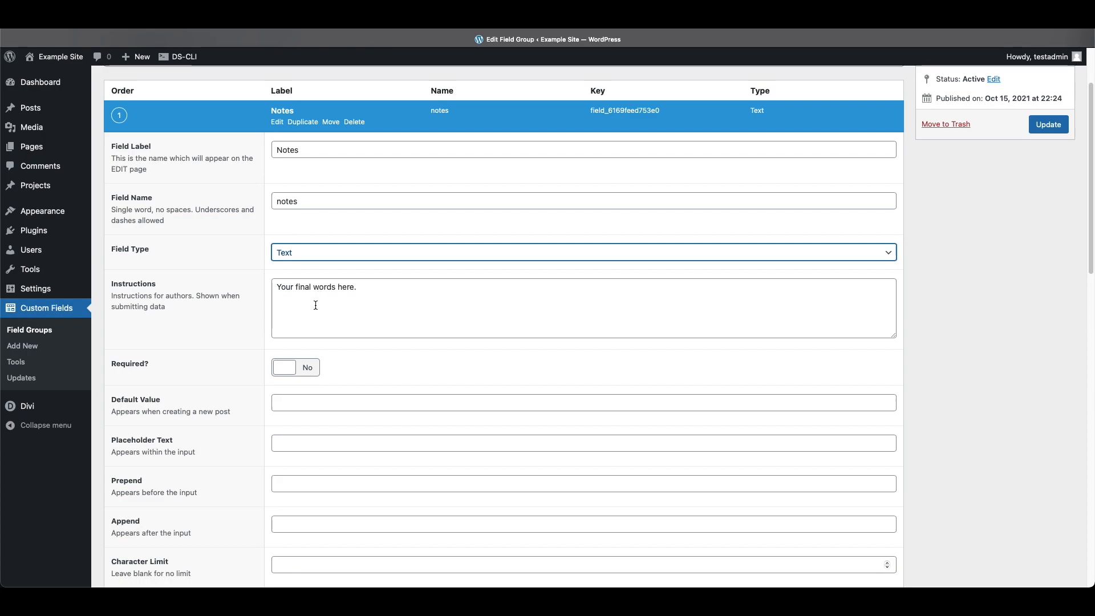
Step: Examine the Notes field's settings from Instructions through Wrapper Attributes, and close the field
{"action": "left_click", "coordinate": [120, 296]}
{"action": "left_click_drag", "start_coordinate": [120, 297], "coordinate": [177, 328]}
{"action": "left_click", "coordinate": [179, 317]}
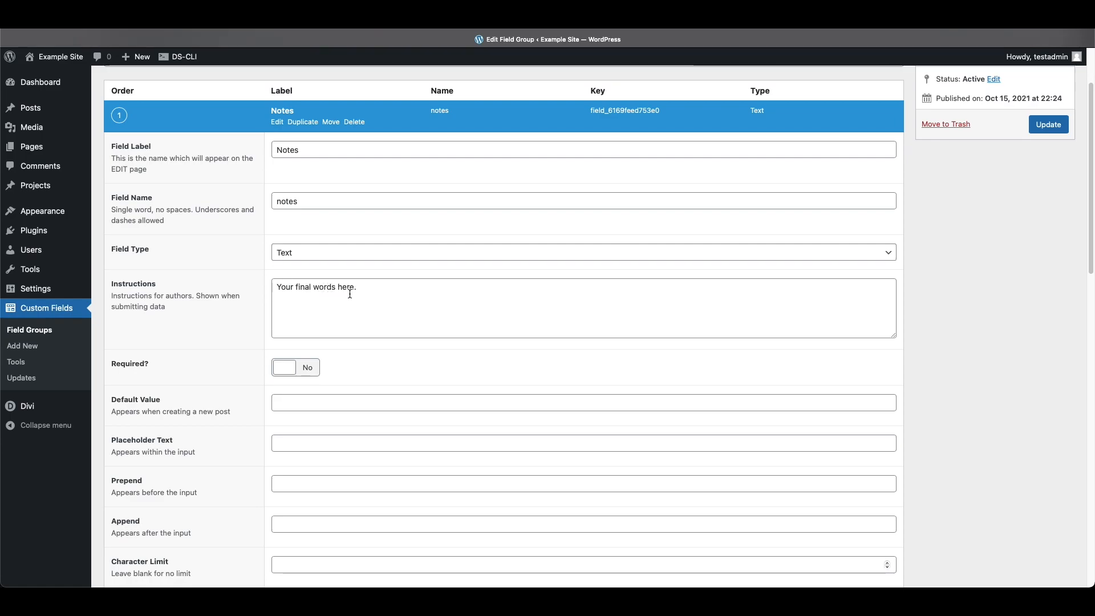
{"action": "scroll", "coordinate": [227, 373], "scroll_direction": "down", "scroll_amount": 4}
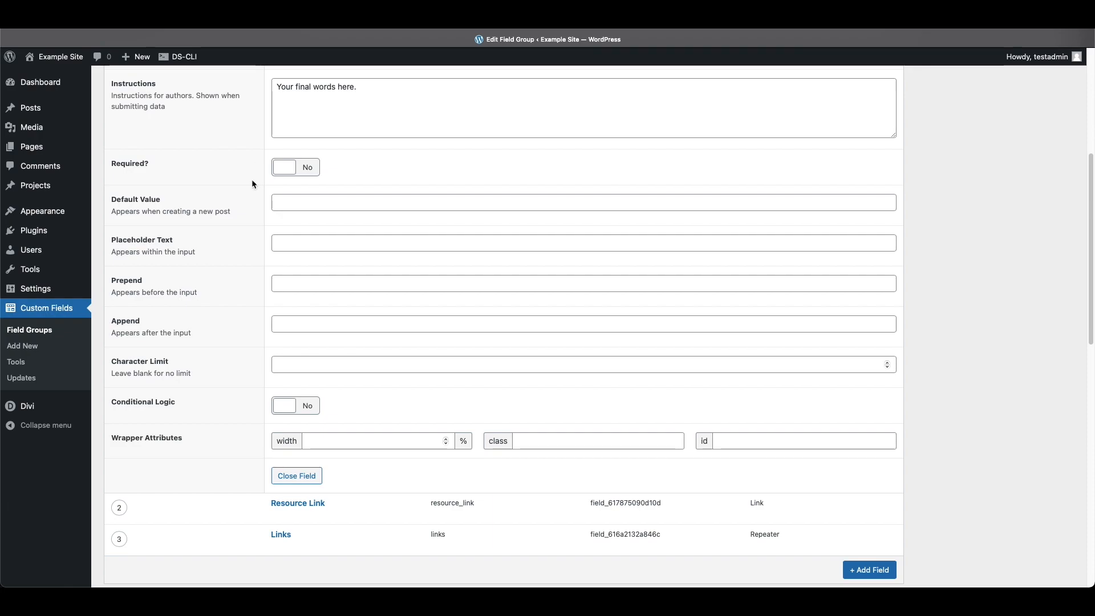
{"action": "scroll", "coordinate": [253, 183], "scroll_direction": "down", "scroll_amount": 1}
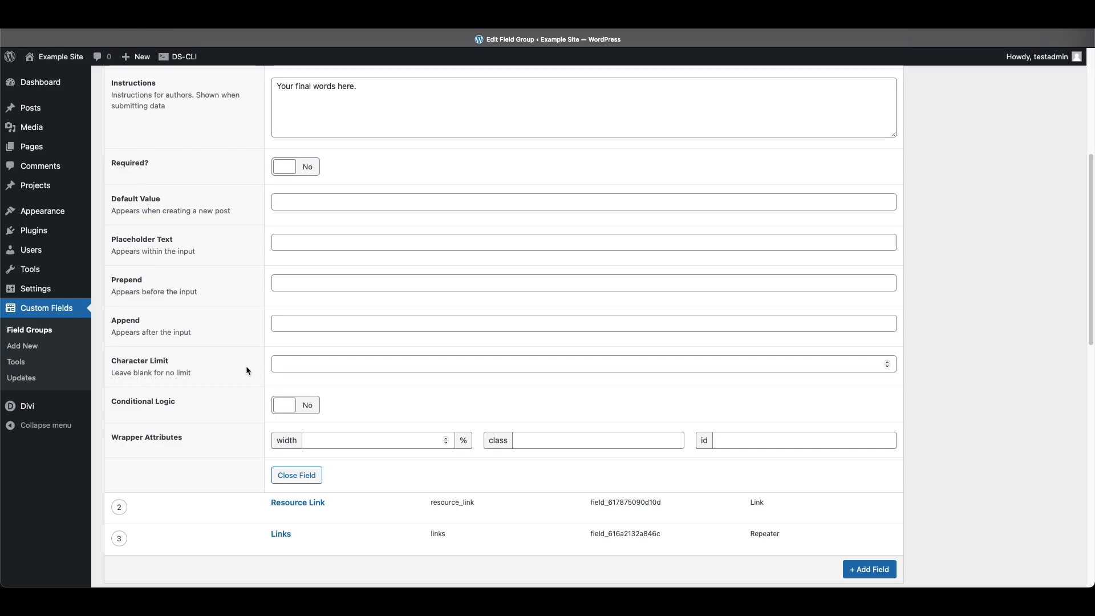
{"action": "scroll", "coordinate": [245, 365], "scroll_direction": "down", "scroll_amount": 1}
{"action": "scroll", "coordinate": [251, 377], "scroll_direction": "down", "scroll_amount": 3}
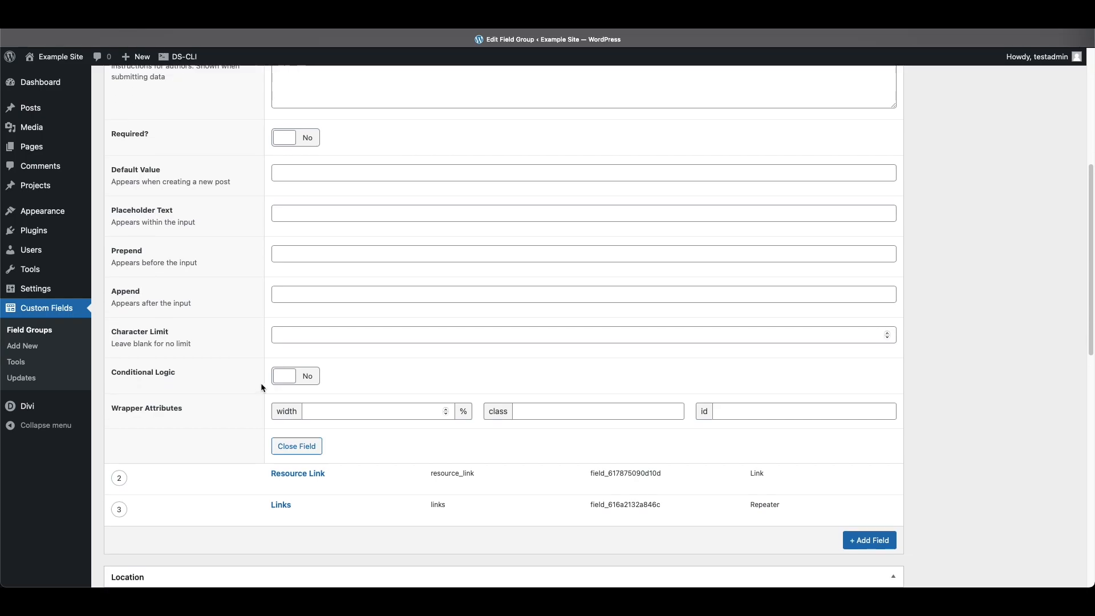
{"action": "left_click", "coordinate": [294, 447]}
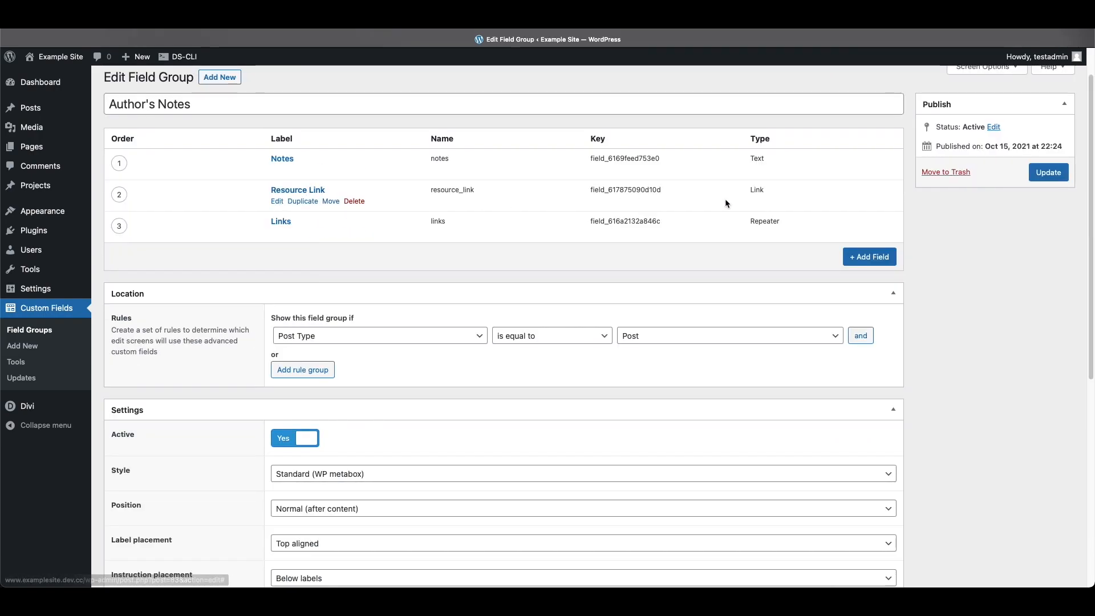
Step: Open the Resource Link field's settings and review the available field types, keeping Link
{"action": "left_click", "coordinate": [312, 192]}
{"action": "scroll", "coordinate": [324, 195], "scroll_direction": "down", "scroll_amount": 2}
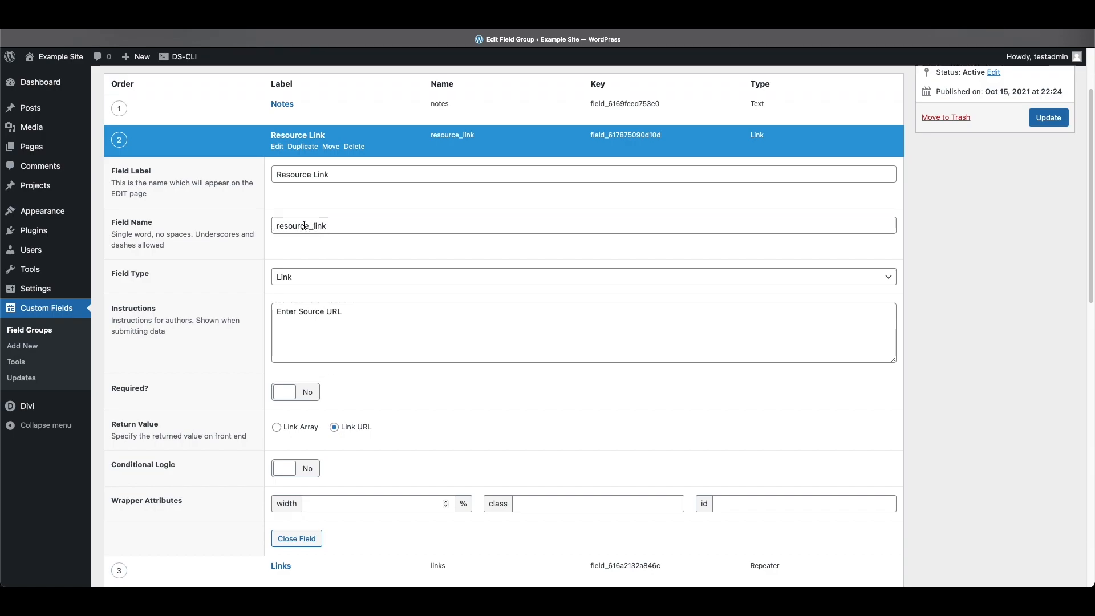
{"action": "scroll", "coordinate": [261, 305], "scroll_direction": "down", "scroll_amount": 4}
{"action": "scroll", "coordinate": [262, 304], "scroll_direction": "up", "scroll_amount": 3}
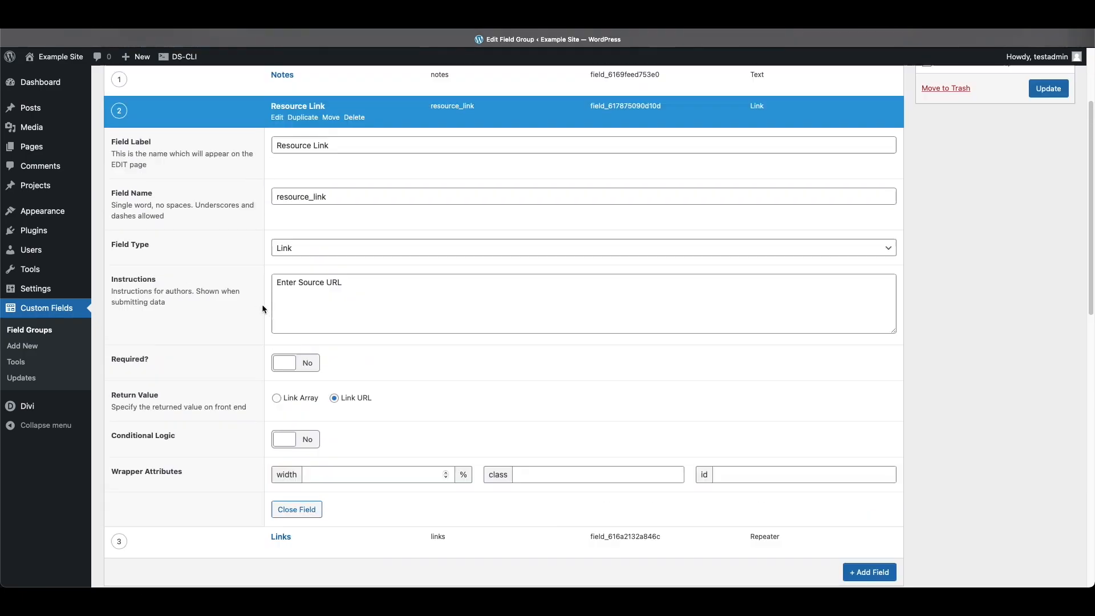
{"action": "left_click", "coordinate": [338, 255]}
{"action": "scroll", "coordinate": [339, 251], "scroll_direction": "up", "scroll_amount": 1}
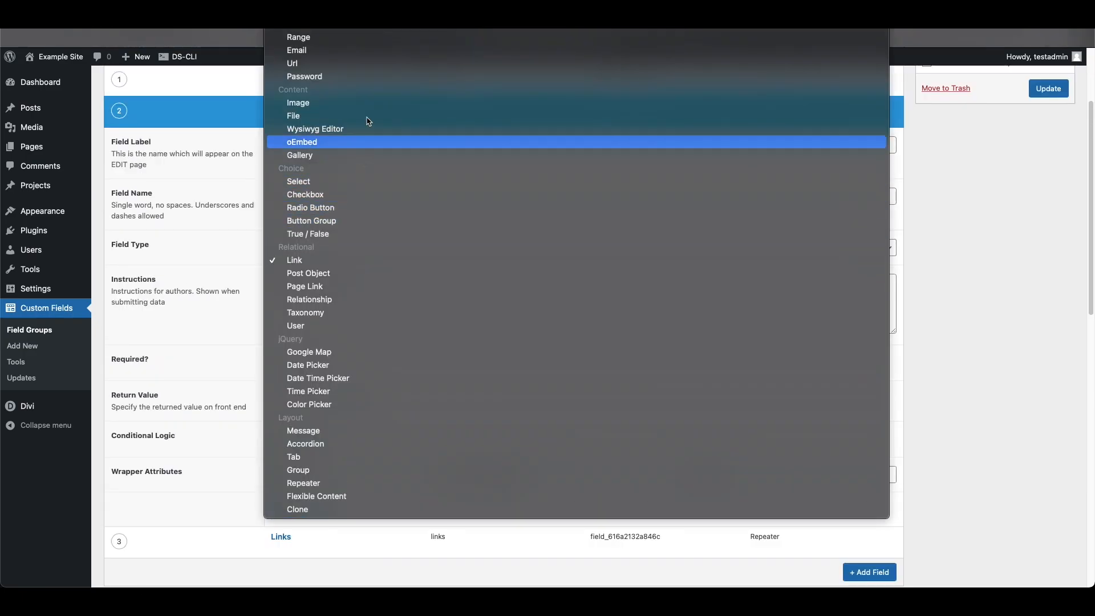
{"action": "left_click", "coordinate": [389, 262]}
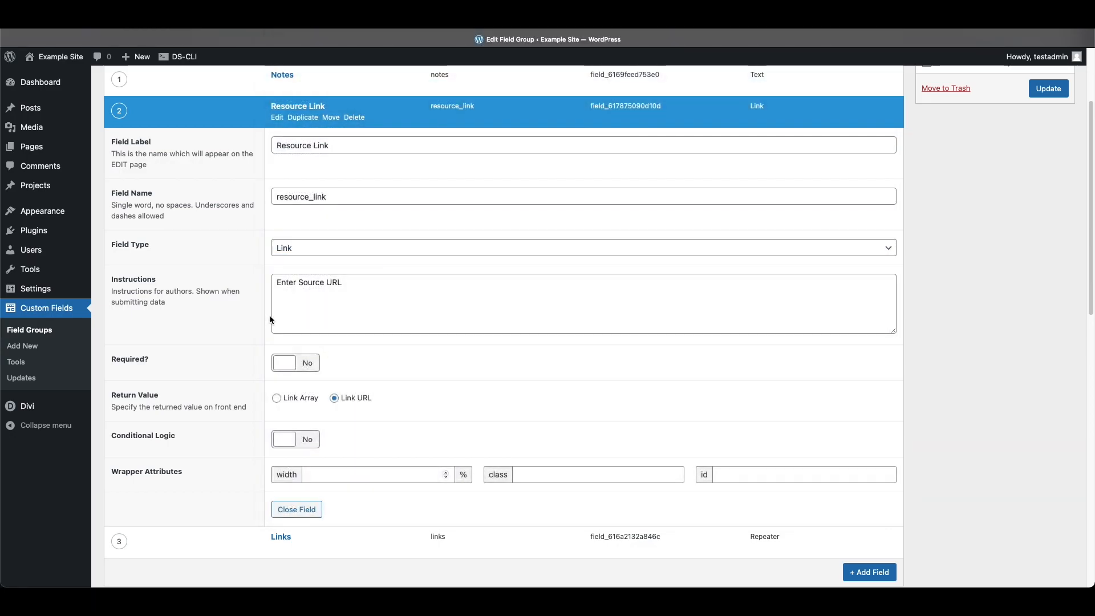
{"action": "left_click", "coordinate": [306, 257]}
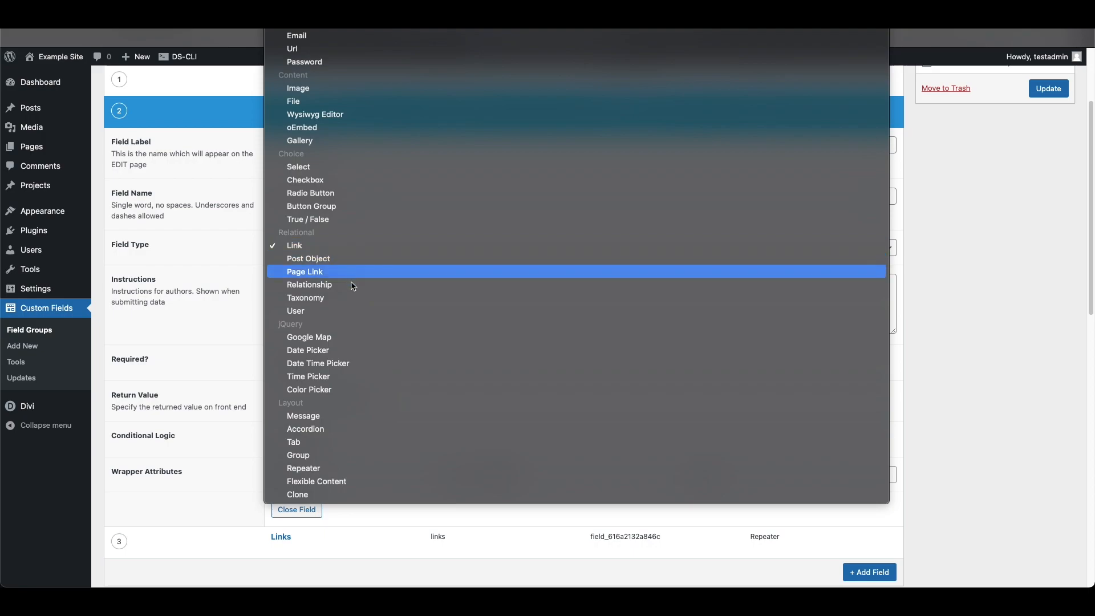
{"action": "scroll", "coordinate": [381, 295], "scroll_direction": "up", "scroll_amount": 1}
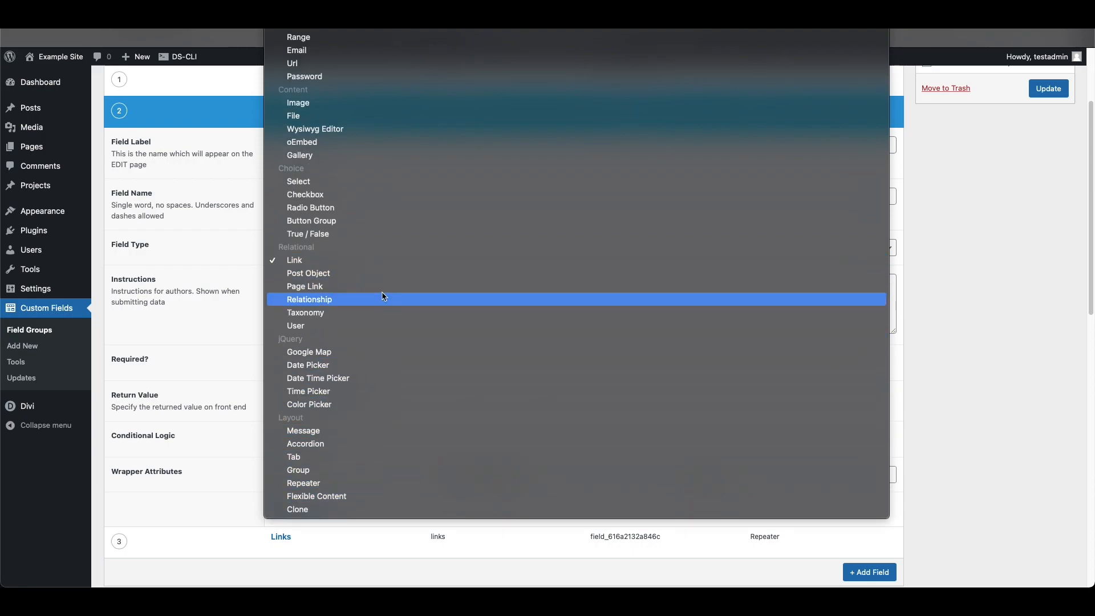
{"action": "left_click", "coordinate": [243, 250]}
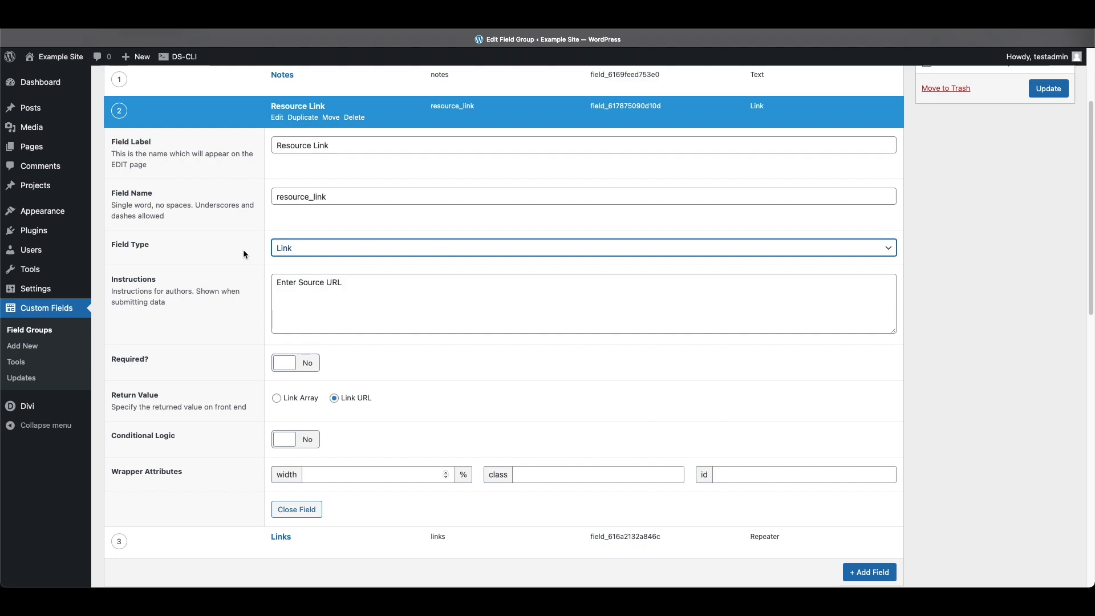
Step: Examine the Resource Link field's settings through Wrapper Attributes, close the field and check the type of the Links field
{"action": "scroll", "coordinate": [243, 253], "scroll_direction": "down", "scroll_amount": 1}
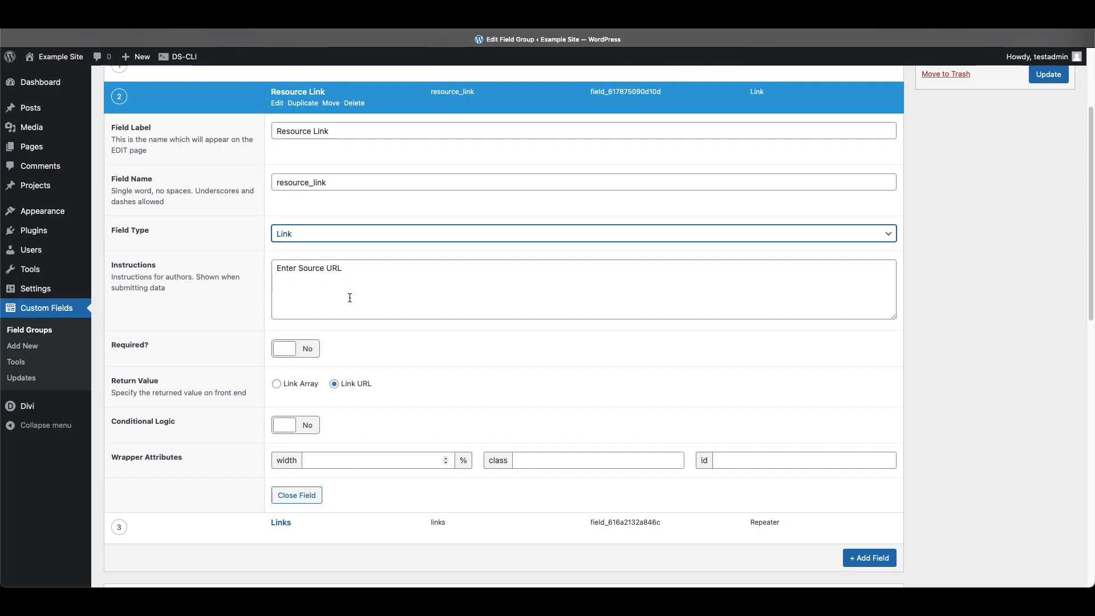
{"action": "scroll", "coordinate": [349, 297], "scroll_direction": "up", "scroll_amount": 5}
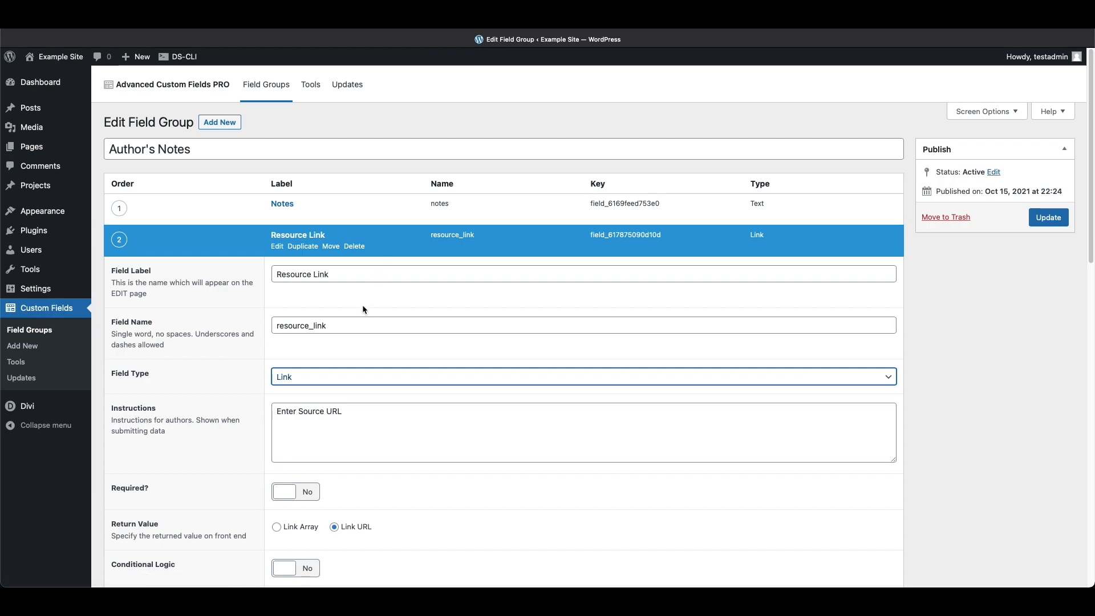
{"action": "scroll", "coordinate": [262, 302], "scroll_direction": "down", "scroll_amount": 1}
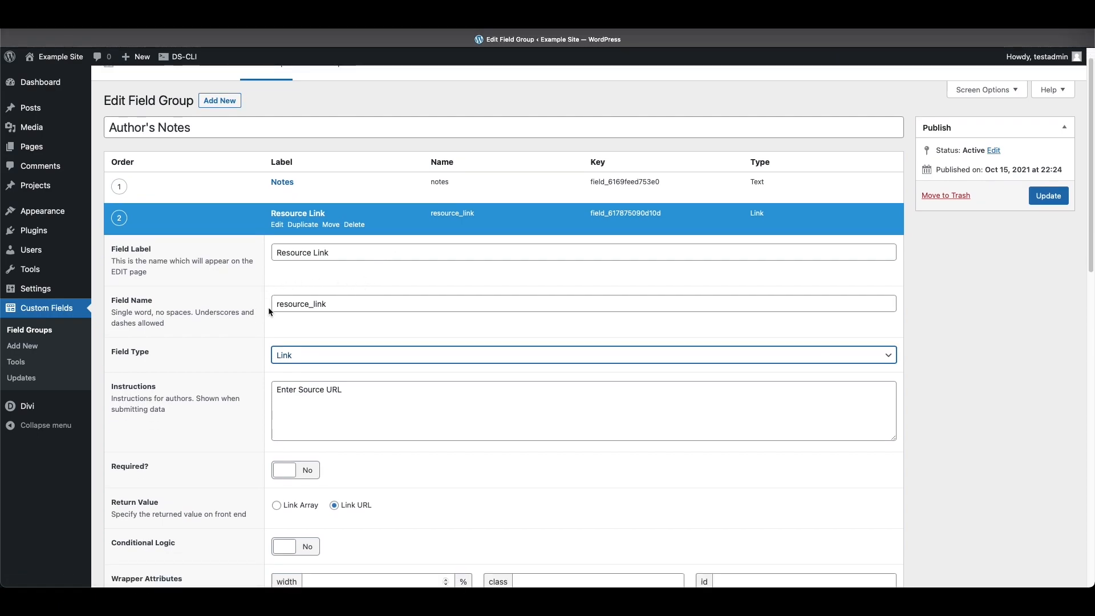
{"action": "scroll", "coordinate": [260, 323], "scroll_direction": "down", "scroll_amount": 3}
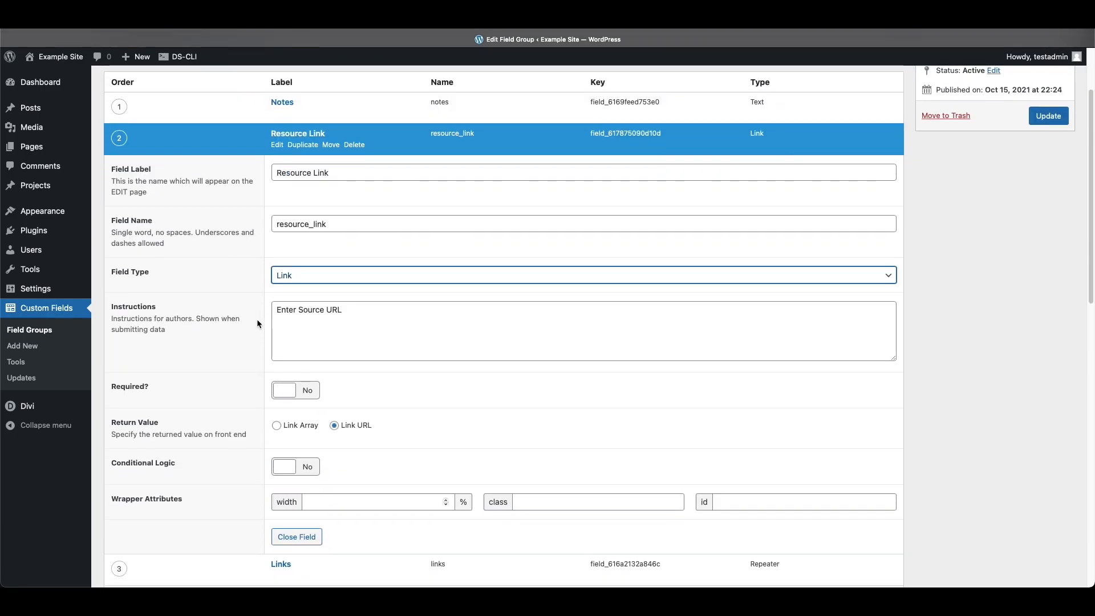
{"action": "scroll", "coordinate": [358, 316], "scroll_direction": "down", "scroll_amount": 1}
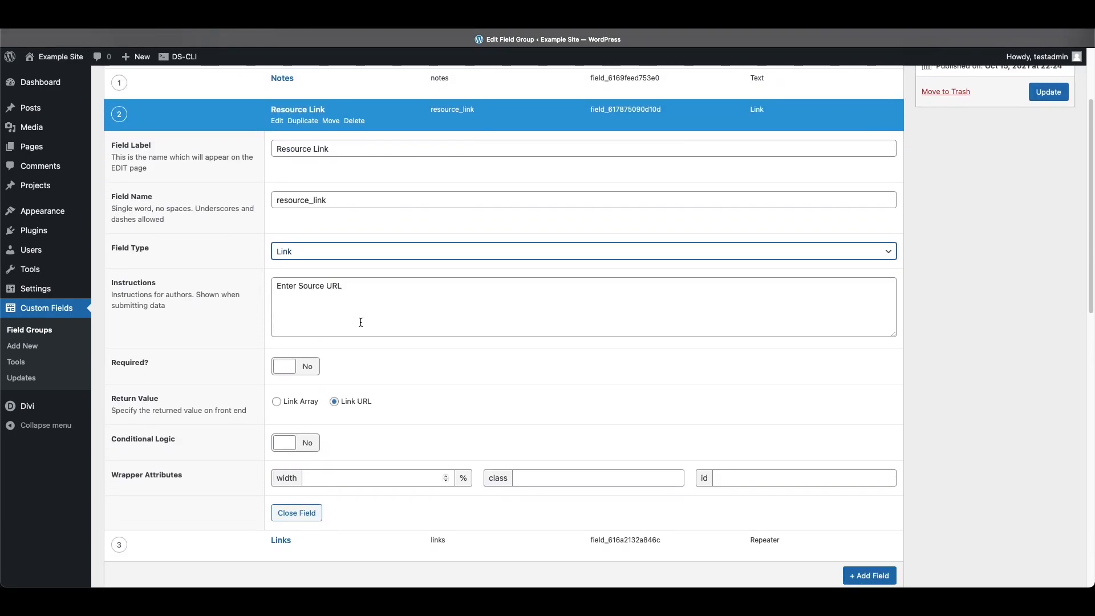
{"action": "scroll", "coordinate": [308, 282], "scroll_direction": "down", "scroll_amount": 4}
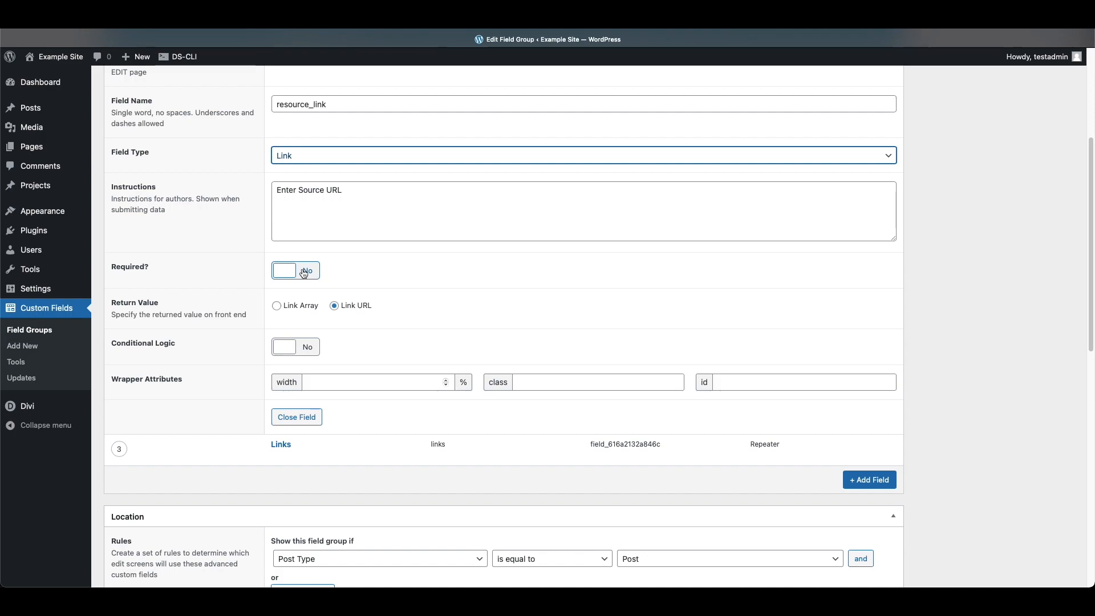
{"action": "scroll", "coordinate": [248, 314], "scroll_direction": "down", "scroll_amount": 1}
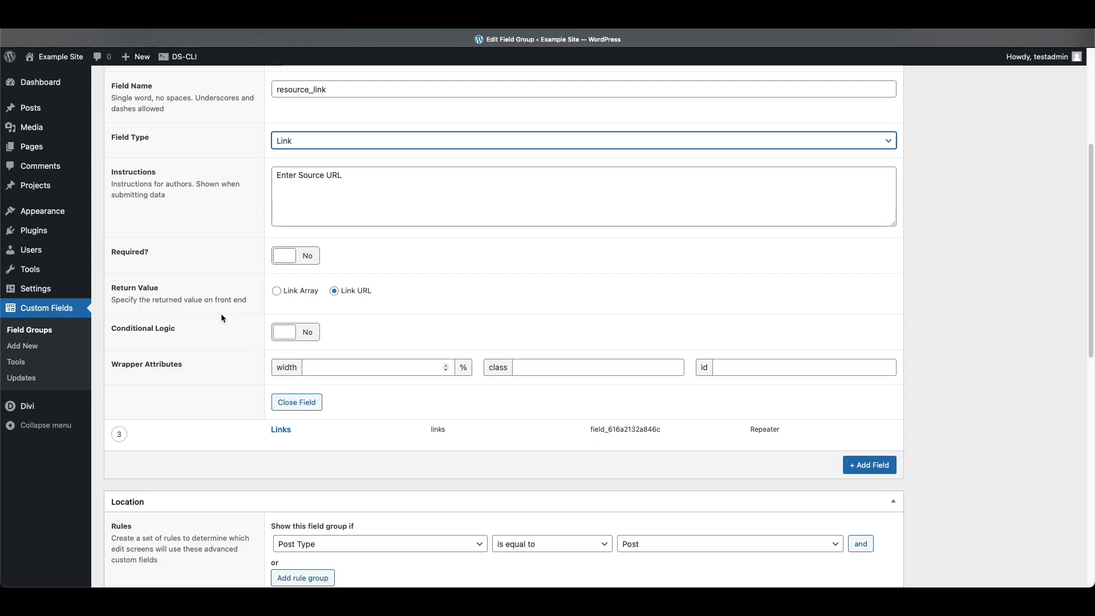
{"action": "scroll", "coordinate": [221, 318], "scroll_direction": "down", "scroll_amount": 3}
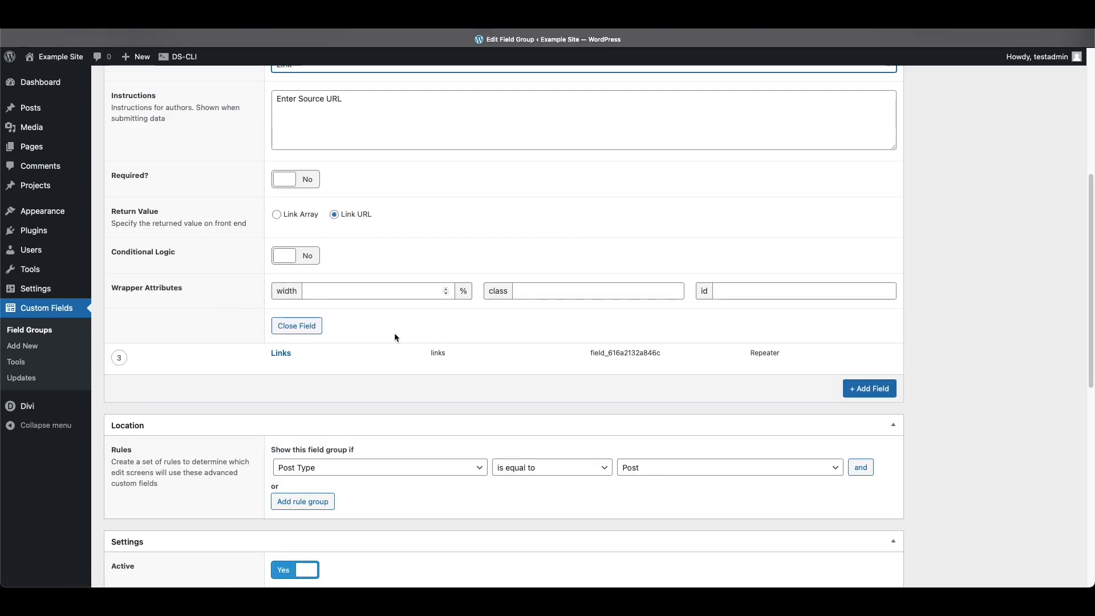
{"action": "left_click", "coordinate": [304, 325]}
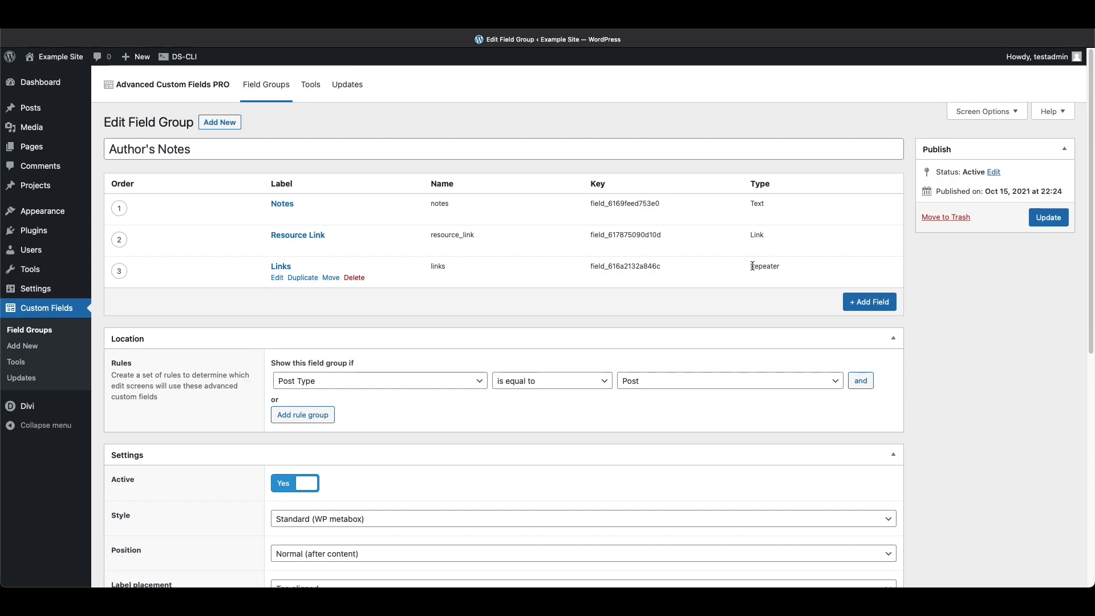
{"action": "left_click_drag", "start_coordinate": [750, 265], "coordinate": [782, 265]}
{"action": "left_click", "coordinate": [783, 265]}
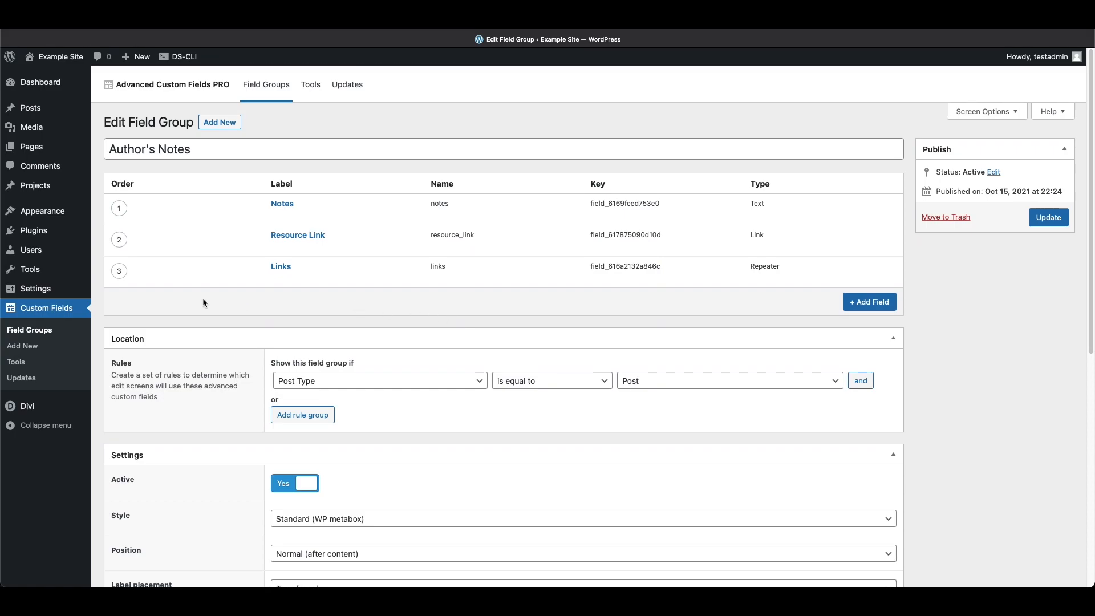
Step: Open the ACF Examples post for editing and dismiss the autosave notice
{"action": "left_click", "coordinate": [33, 109]}
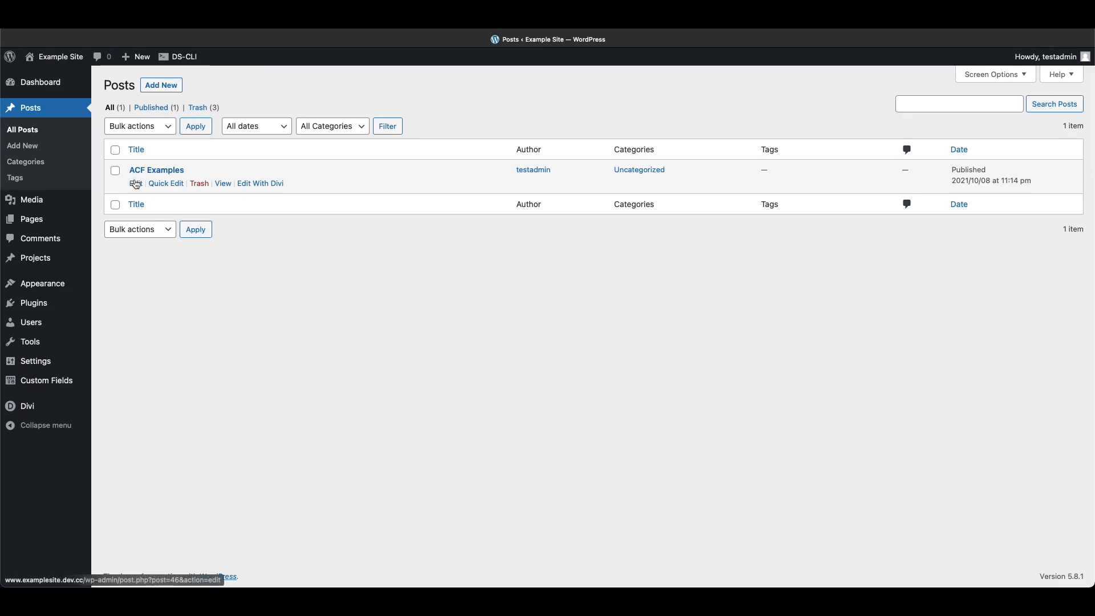
{"action": "left_click", "coordinate": [135, 183]}
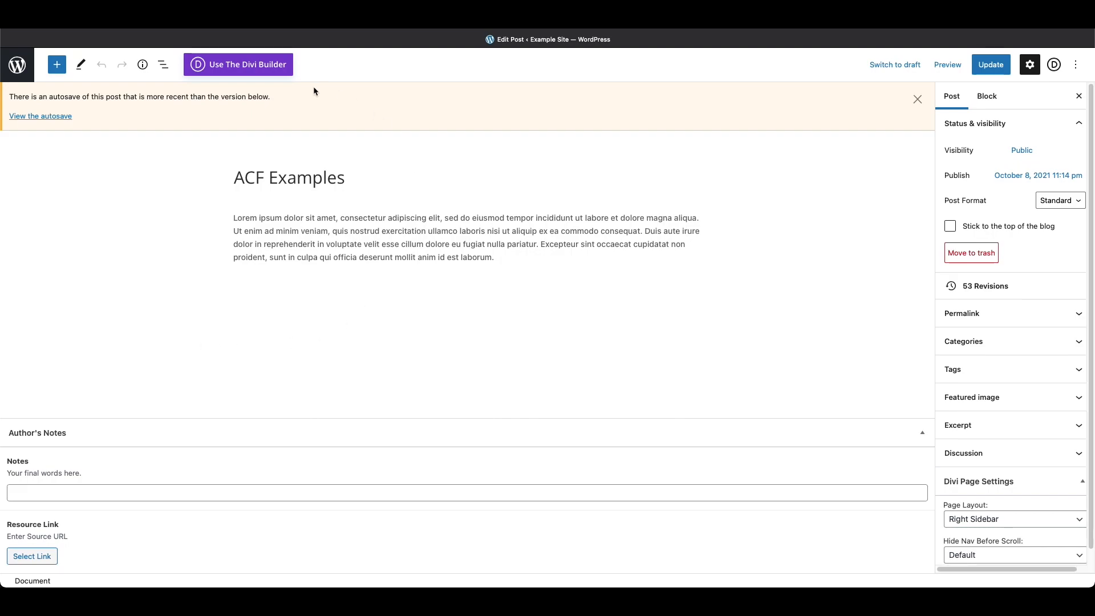
{"action": "left_click", "coordinate": [917, 99]}
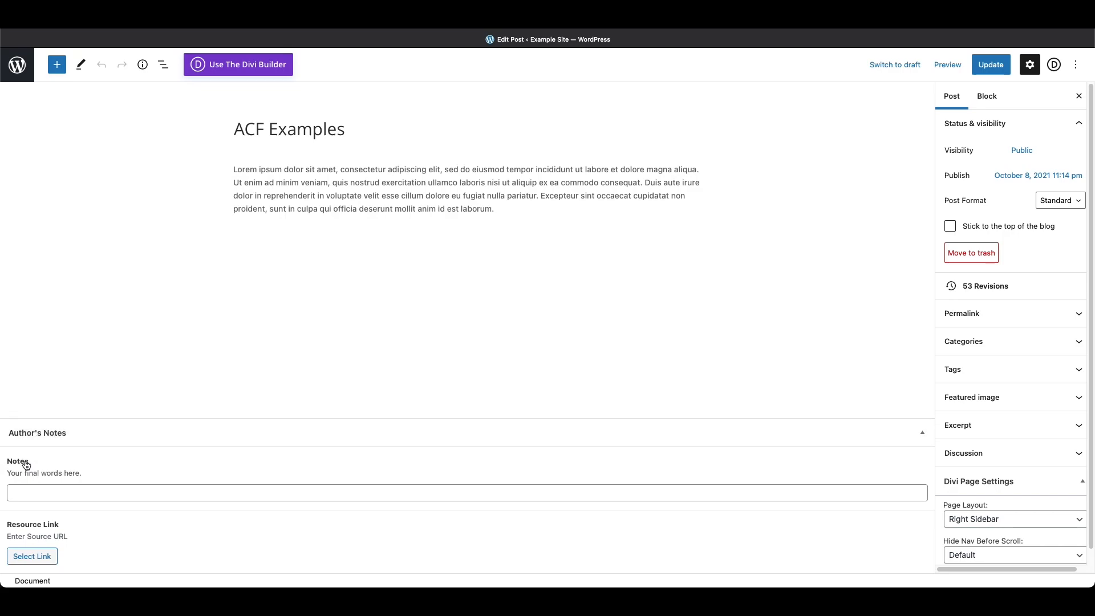
{"action": "left_click", "coordinate": [37, 489]}
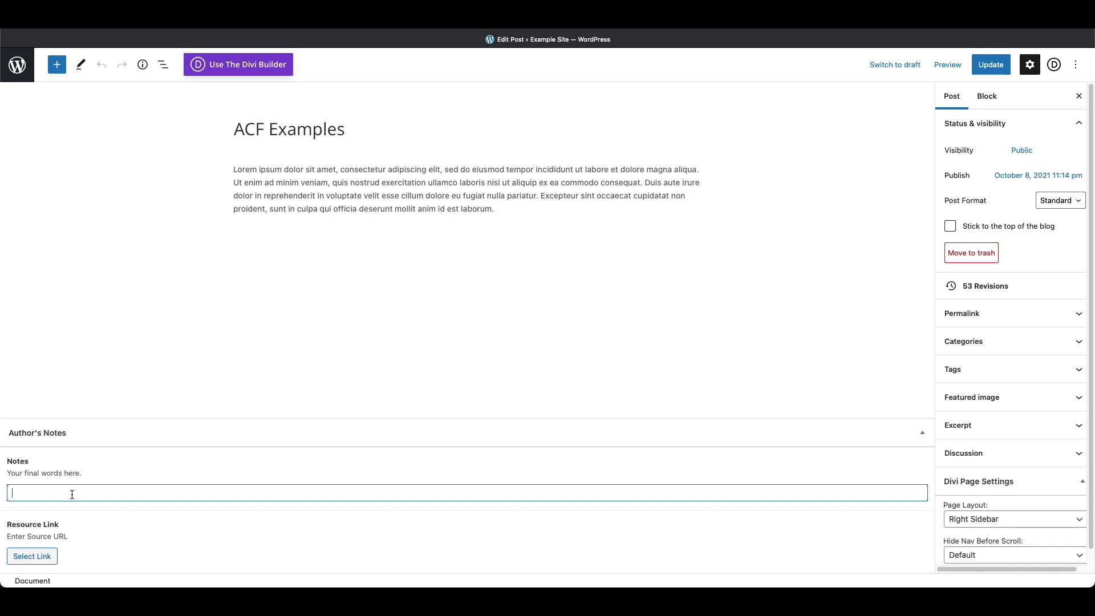
{"action": "type", "text": "Do you agree?"}
{"action": "left_click", "coordinate": [49, 558]}
{"action": "type", "text": "apple.com"}
{"action": "key", "text": "Tab"}
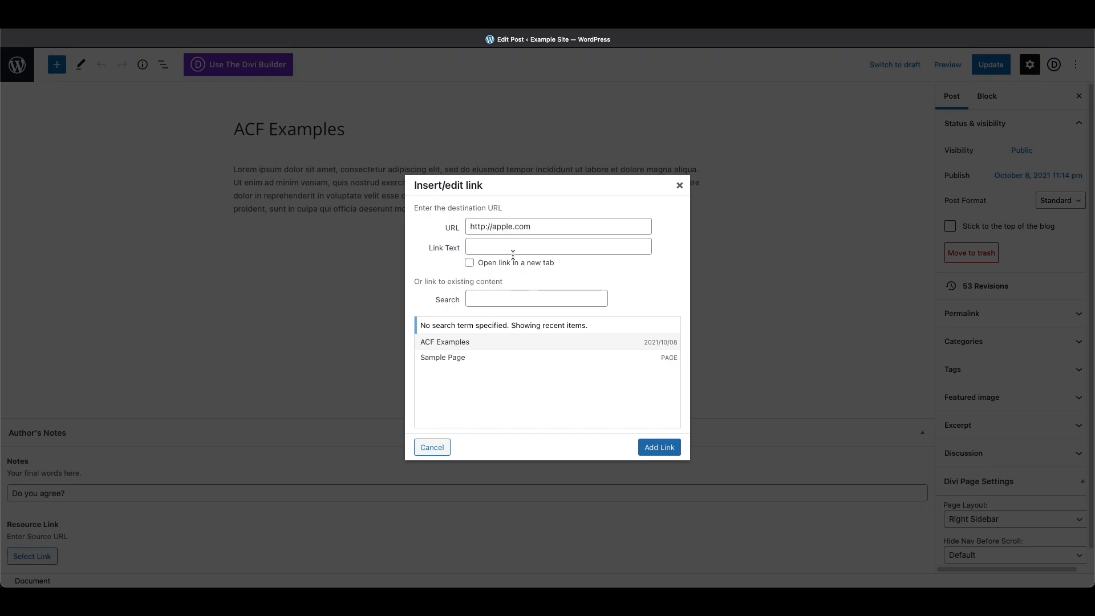
{"action": "left_click", "coordinate": [469, 263]}
{"action": "left_click", "coordinate": [651, 449]}
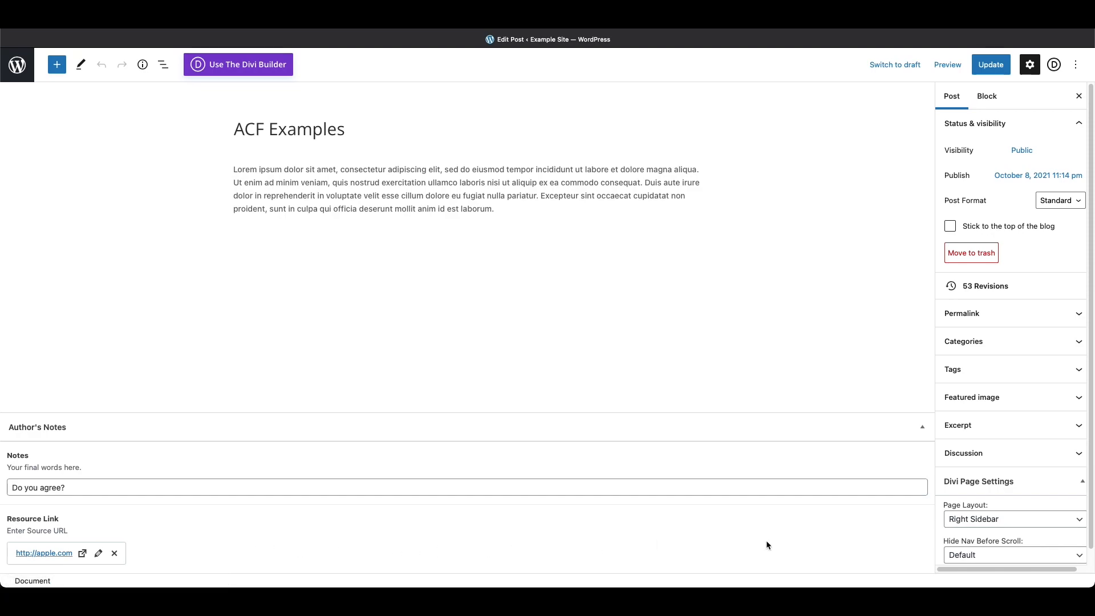
Step: Update the post with its Author's Notes values and check the post's preview on the site
{"action": "left_click", "coordinate": [989, 66]}
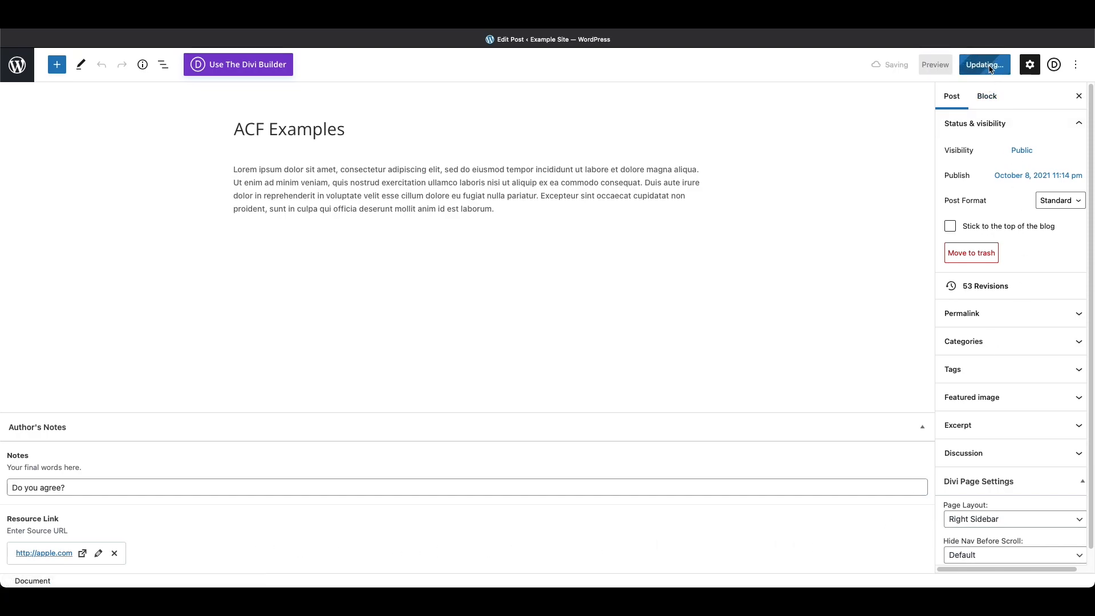
{"action": "left_click", "coordinate": [947, 64]}
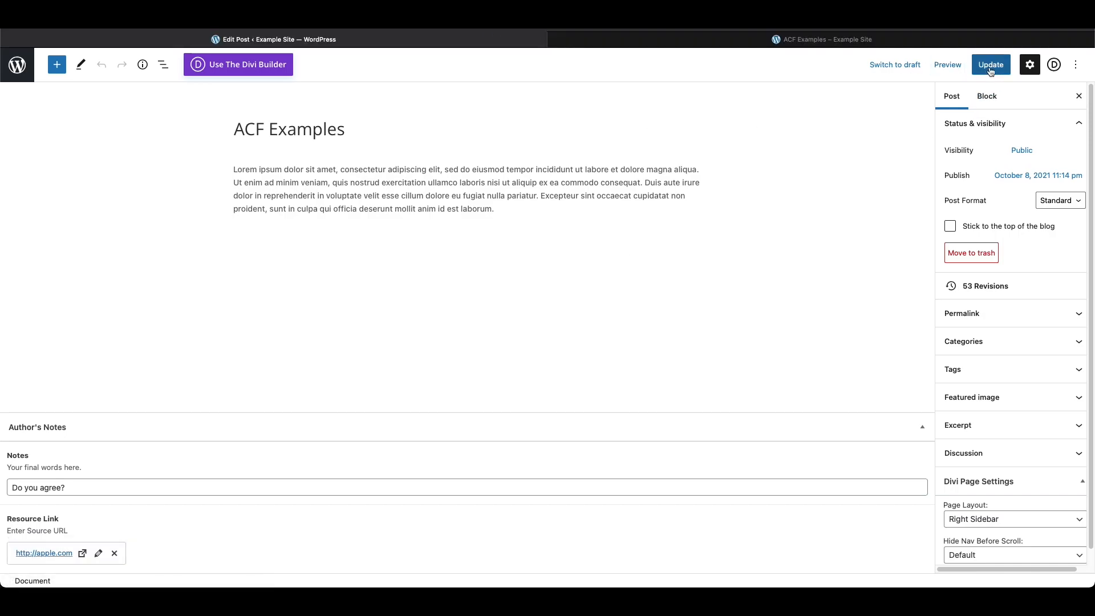
{"action": "left_click", "coordinate": [822, 43]}
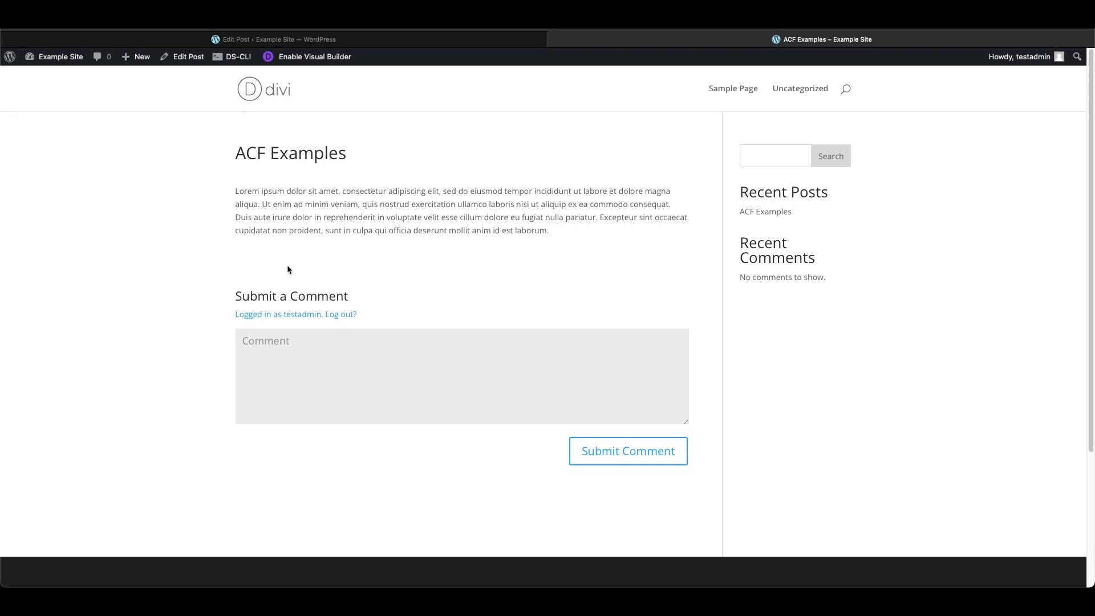
{"action": "key", "text": "ctrl+shift+Tab"}
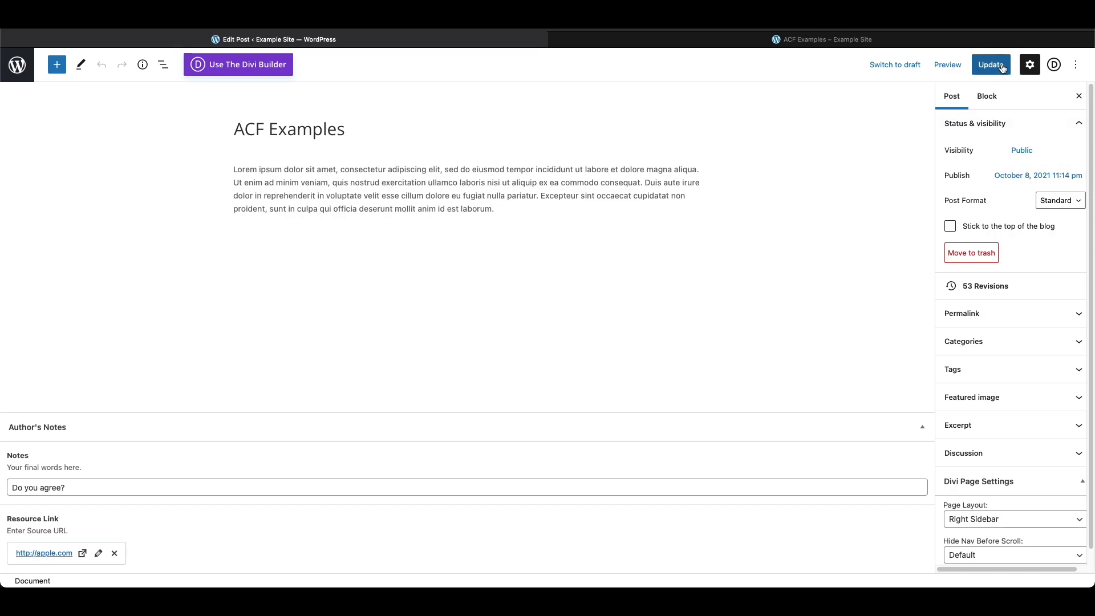
{"action": "left_click", "coordinate": [1001, 66]}
Step: Create a new template assigned to All Posts in the Divi Theme Builder
{"action": "mouse_move", "coordinate": [40, 410]}
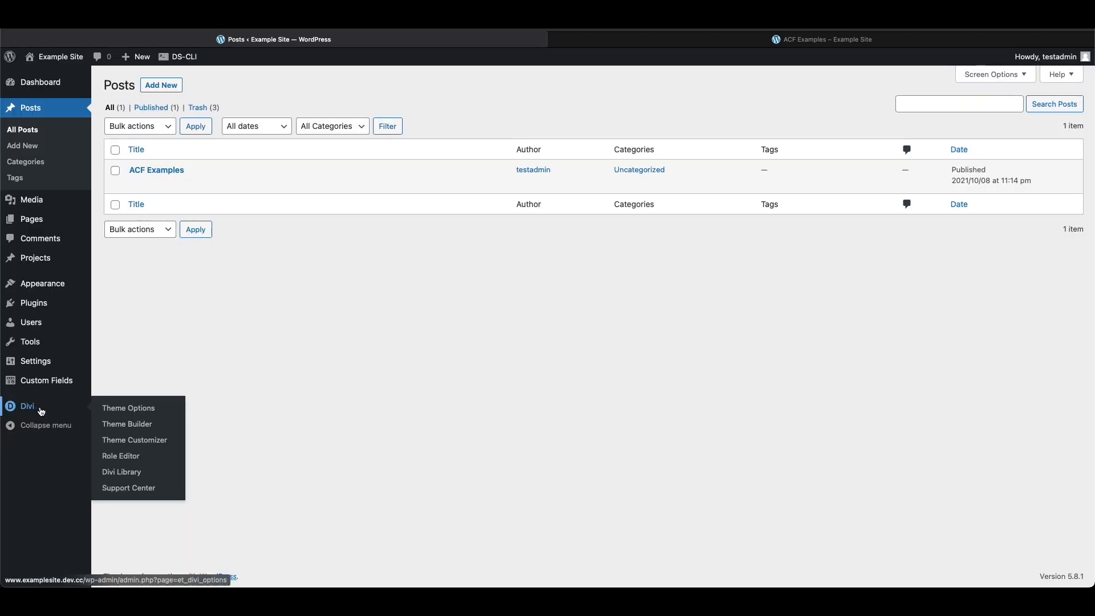
{"action": "left_click", "coordinate": [127, 425]}
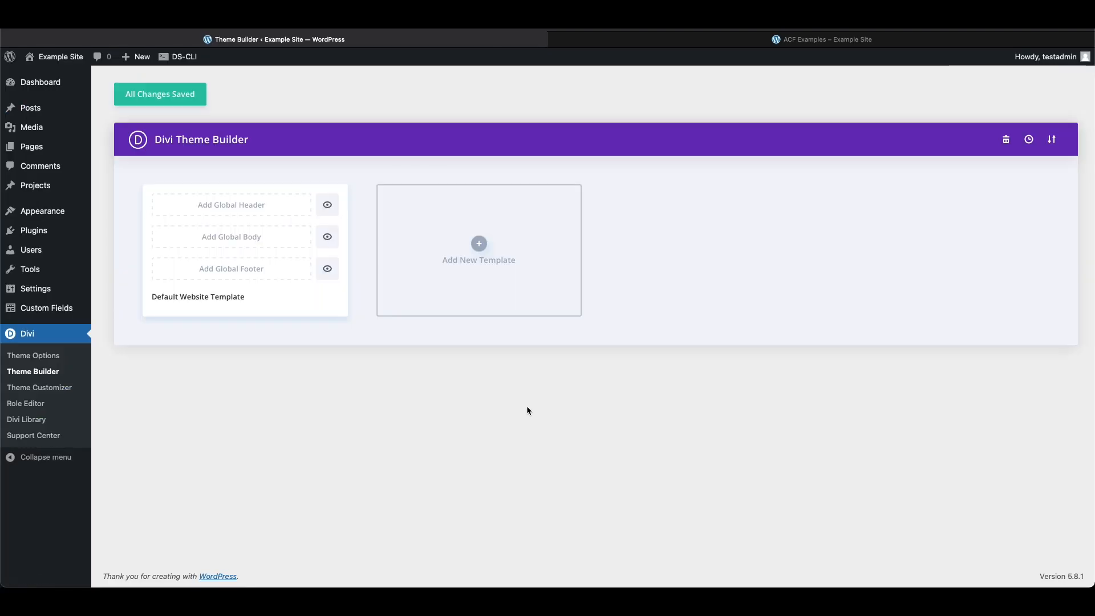
{"action": "left_click", "coordinate": [516, 302]}
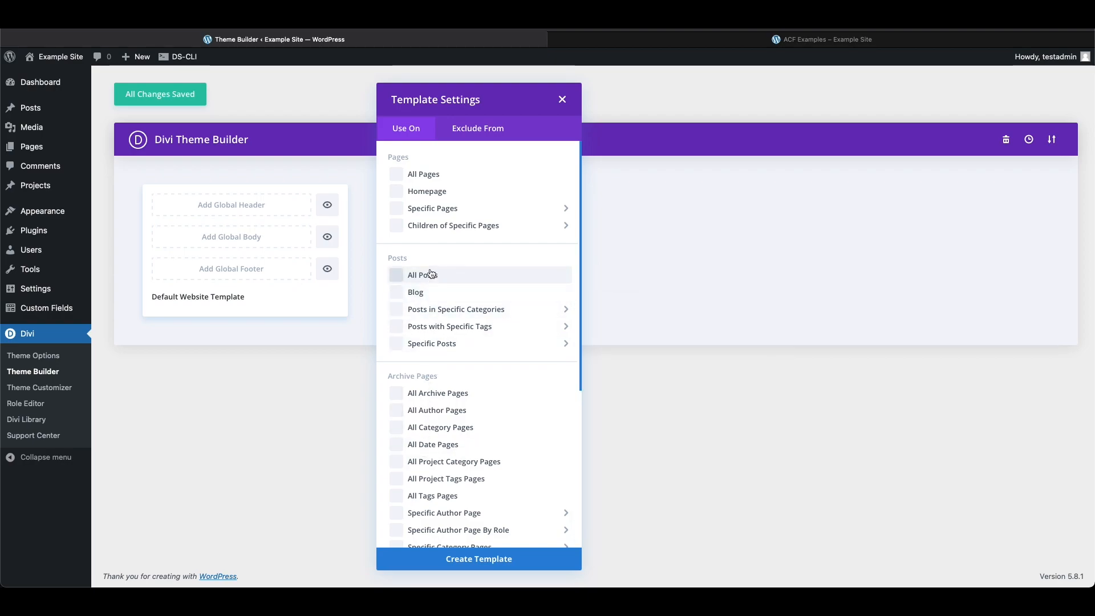
{"action": "left_click", "coordinate": [399, 277]}
{"action": "left_click", "coordinate": [483, 560]}
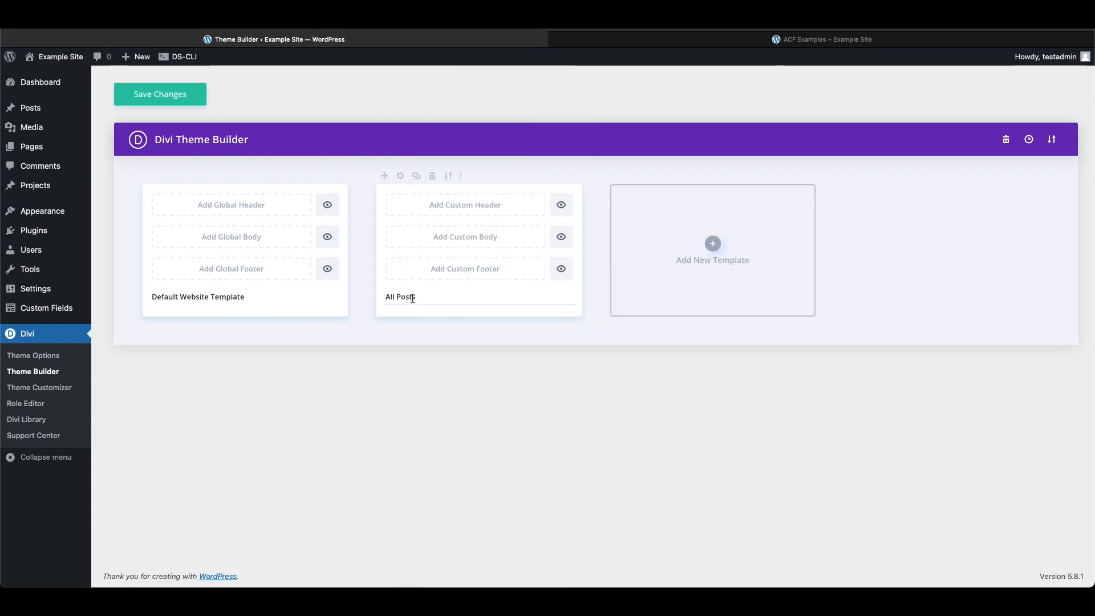
Step: Add a custom body to the All Posts template, built from scratch, and insert a Post Content module into it
{"action": "left_click", "coordinate": [519, 242]}
{"action": "left_click", "coordinate": [477, 246]}
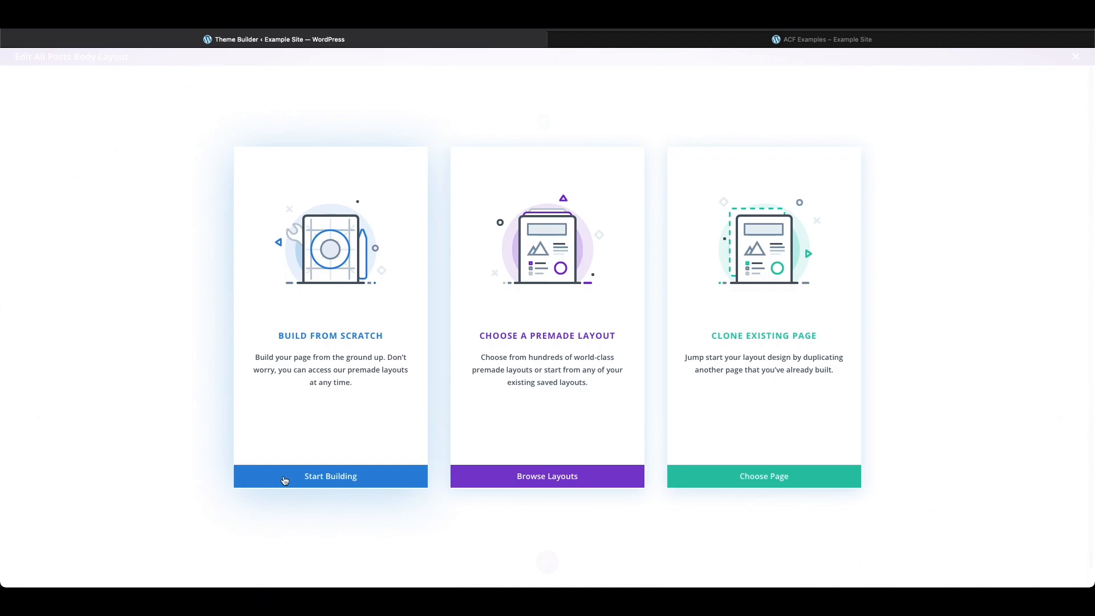
{"action": "left_click", "coordinate": [283, 478]}
{"action": "left_click", "coordinate": [471, 219]}
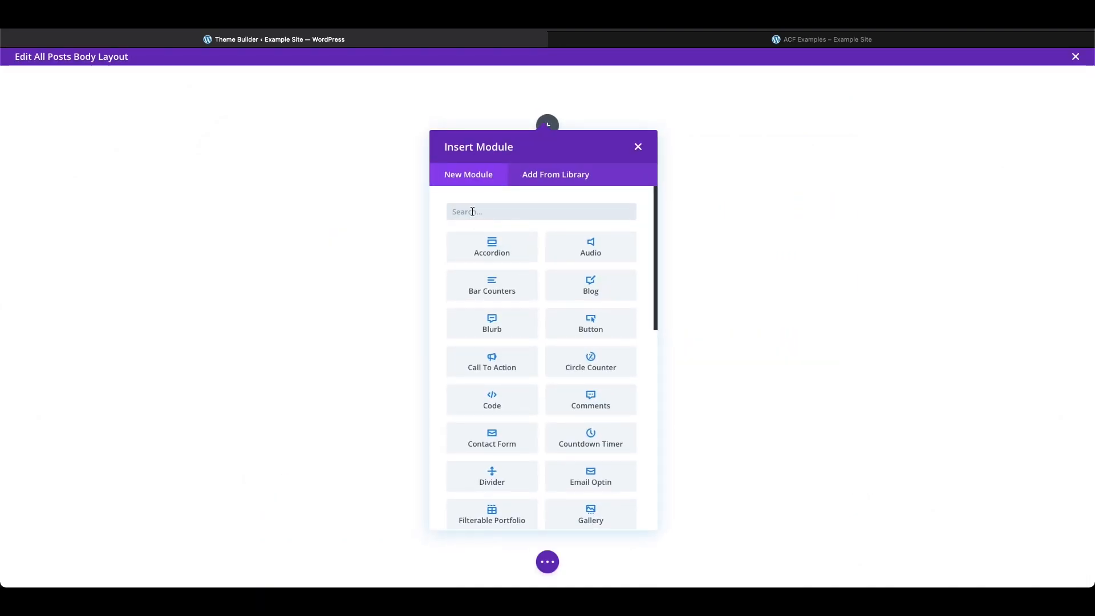
{"action": "type", "text": "con"}
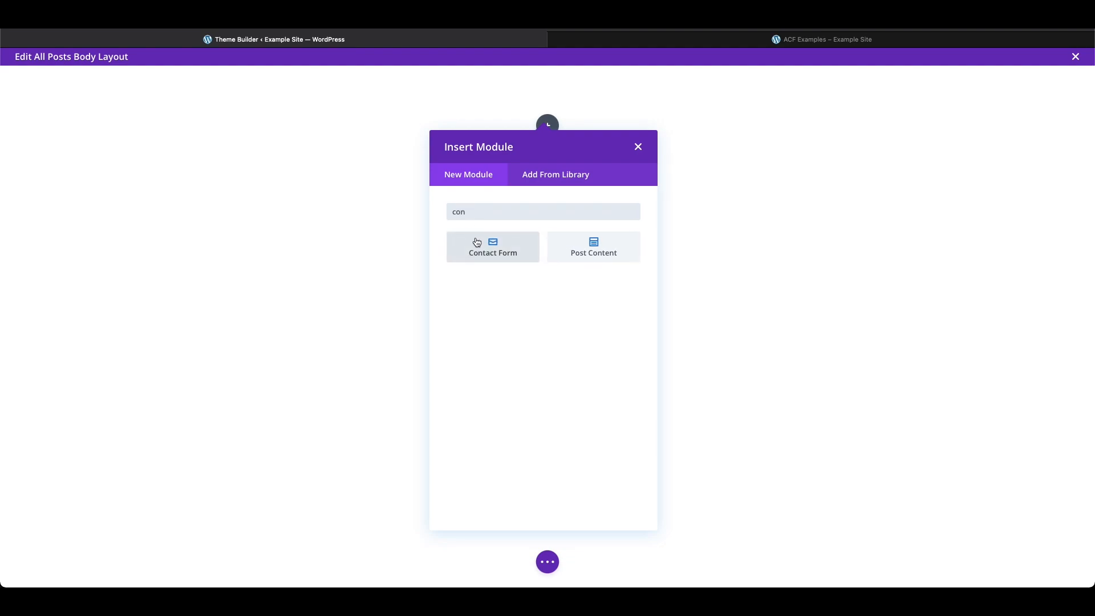
{"action": "left_click", "coordinate": [563, 252]}
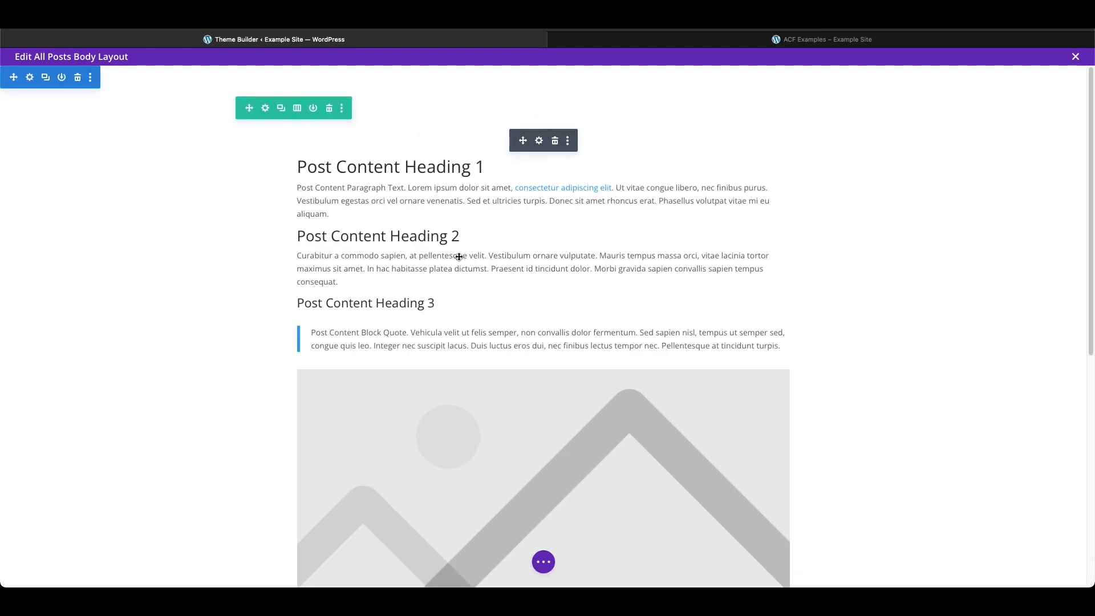
Step: Insert a Text module below the Post Content module in the All Posts body layout
{"action": "scroll", "coordinate": [450, 253], "scroll_direction": "down", "scroll_amount": 3}
{"action": "scroll", "coordinate": [450, 253], "scroll_direction": "up", "scroll_amount": 2}
{"action": "scroll", "coordinate": [438, 306], "scroll_direction": "down", "scroll_amount": 6}
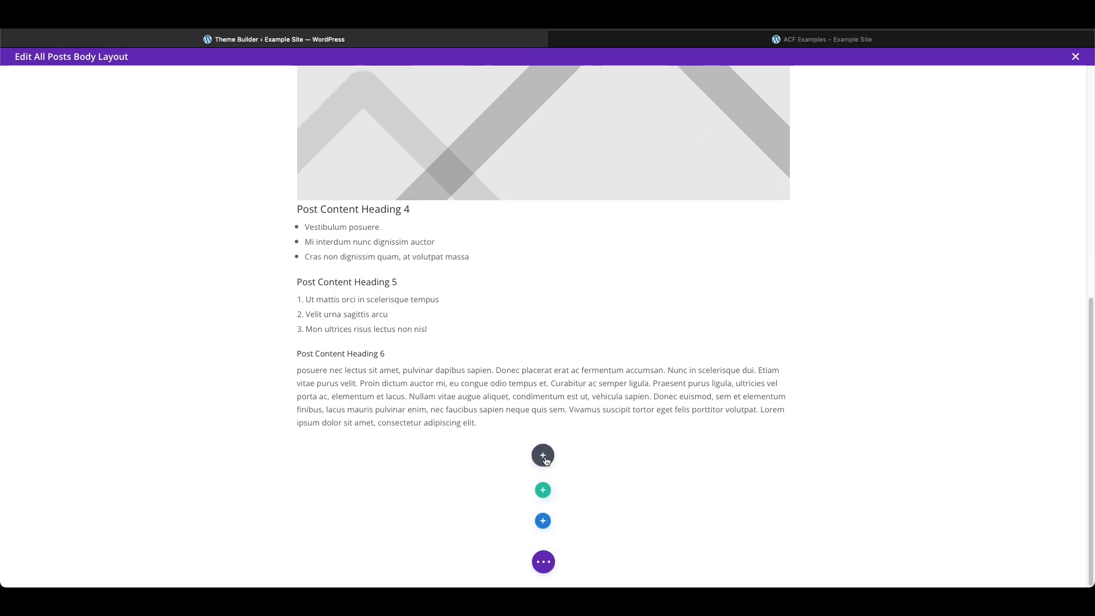
{"action": "left_click", "coordinate": [543, 459]}
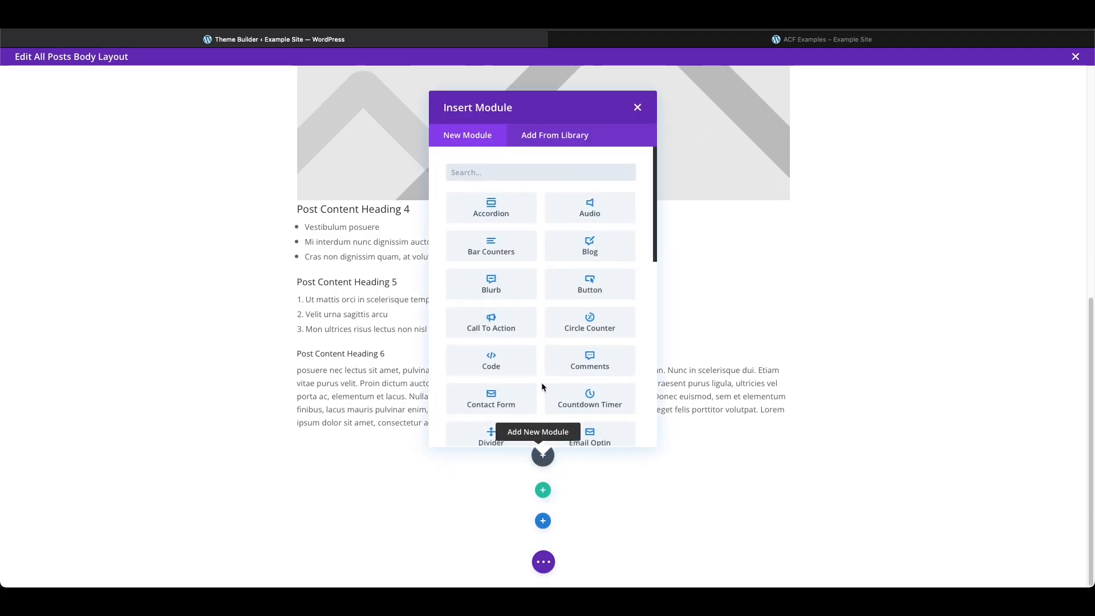
{"action": "type", "text": "te"}
{"action": "left_click", "coordinate": [571, 289]}
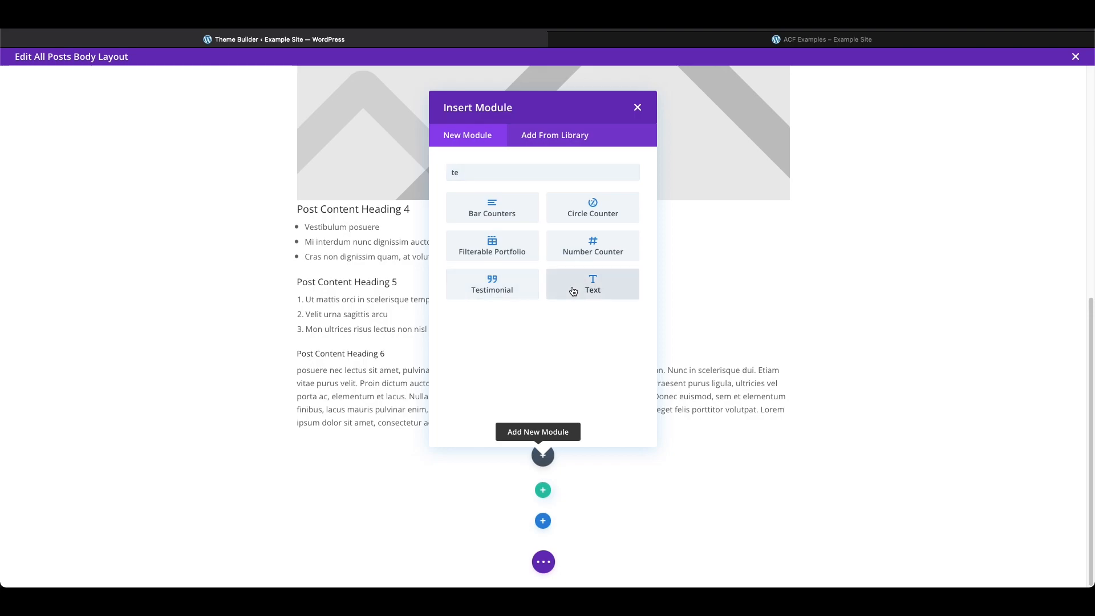
Step: Replace the Text module's placeholder content with "Author's Notes", format it as Heading 4, and save the module
{"action": "left_click_drag", "start_coordinate": [320, 310], "coordinate": [1, 276]}
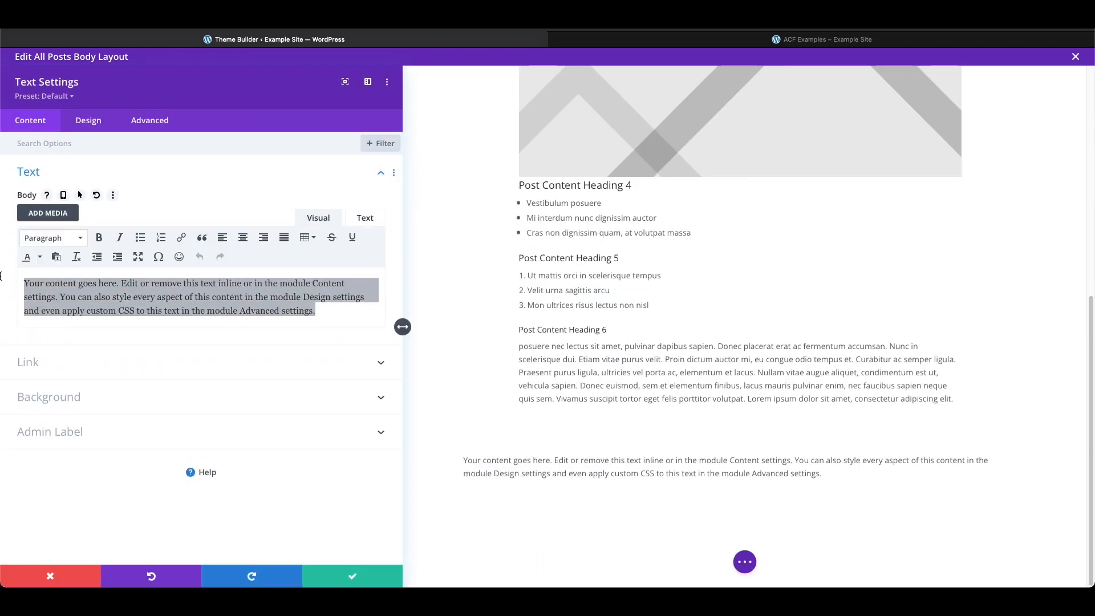
{"action": "type", "text": "Author's Notes"}
{"action": "left_click_drag", "start_coordinate": [87, 284], "coordinate": [22, 281]}
{"action": "left_click", "coordinate": [80, 238]}
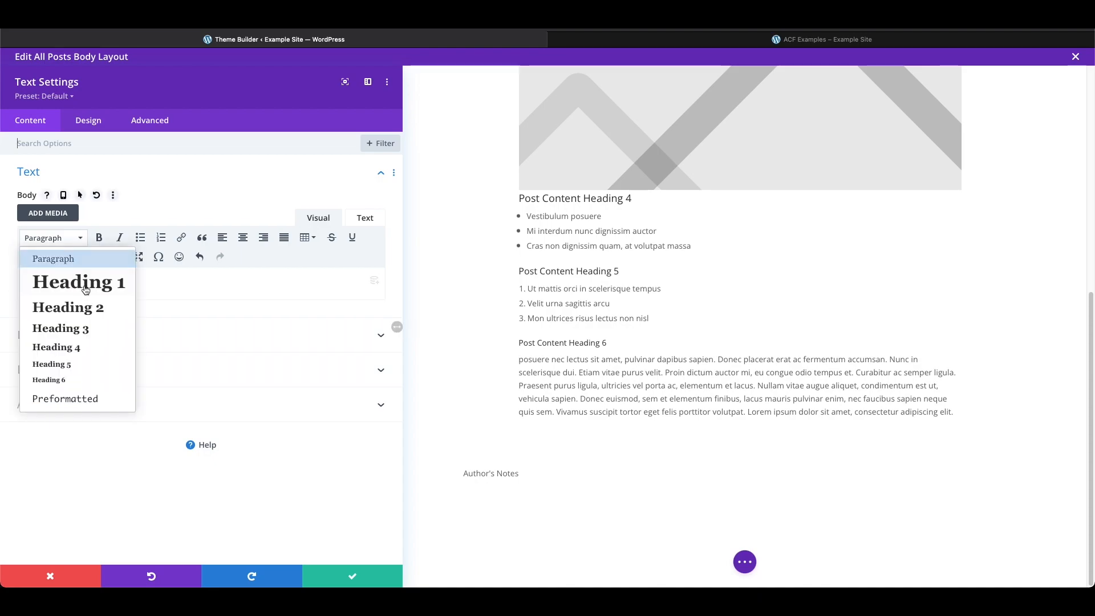
{"action": "left_click", "coordinate": [86, 348]}
{"action": "left_click", "coordinate": [352, 576]}
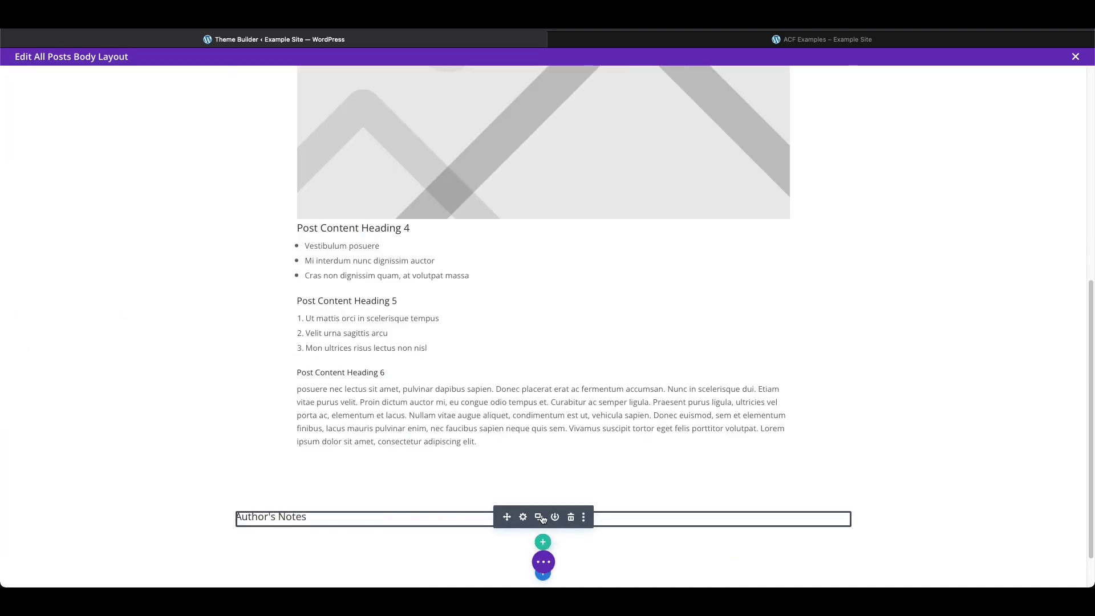
Step: Duplicate the Author's Notes heading module and clear the body text of the copy
{"action": "left_click", "coordinate": [542, 518]}
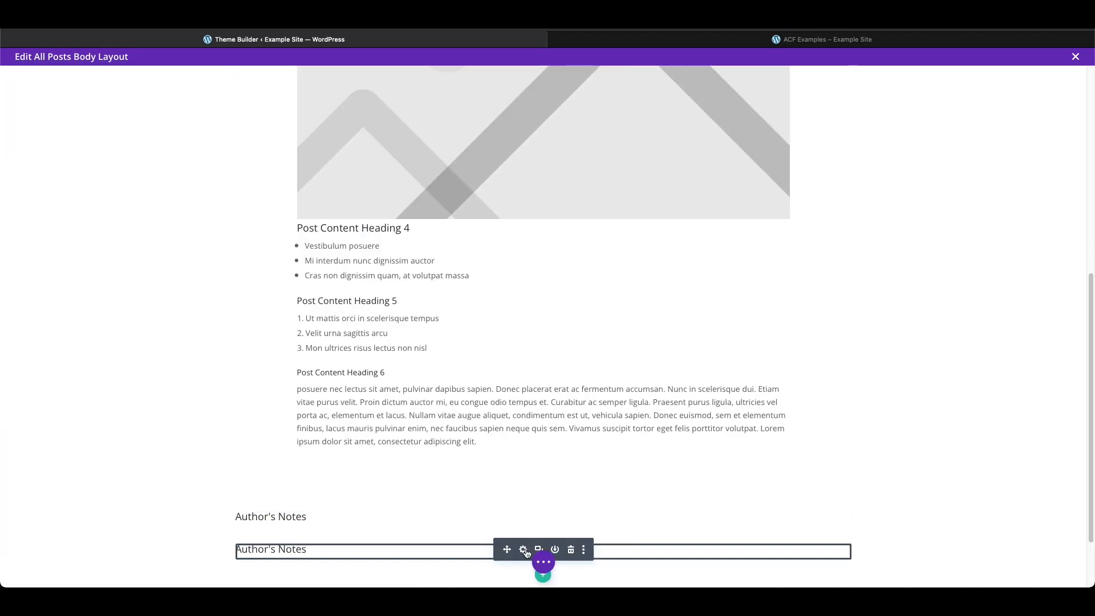
{"action": "left_click", "coordinate": [523, 551]}
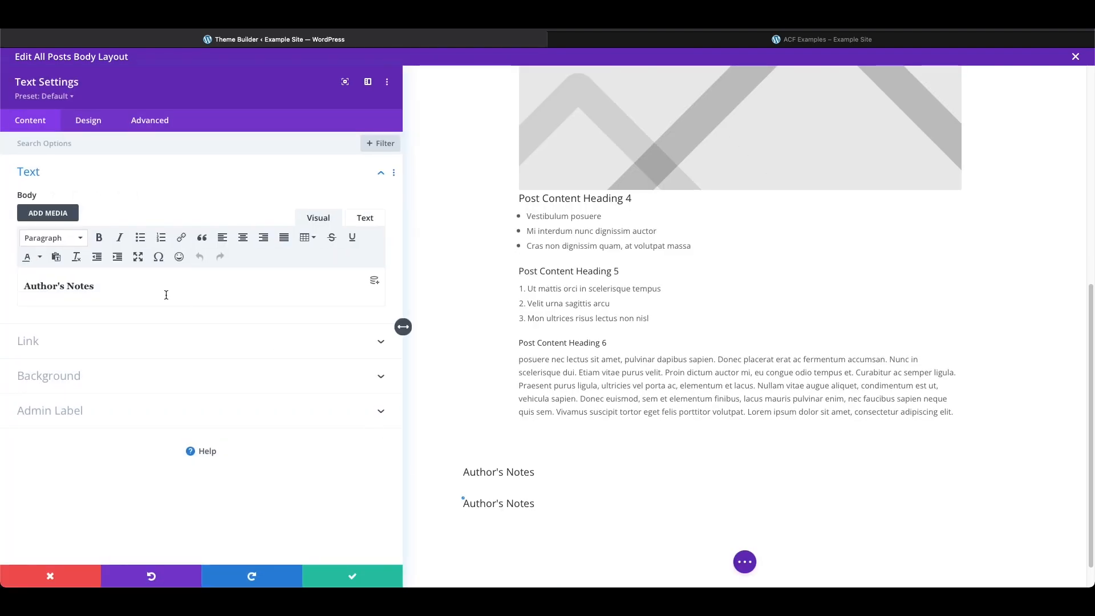
{"action": "left_click_drag", "start_coordinate": [122, 285], "coordinate": [18, 283]}
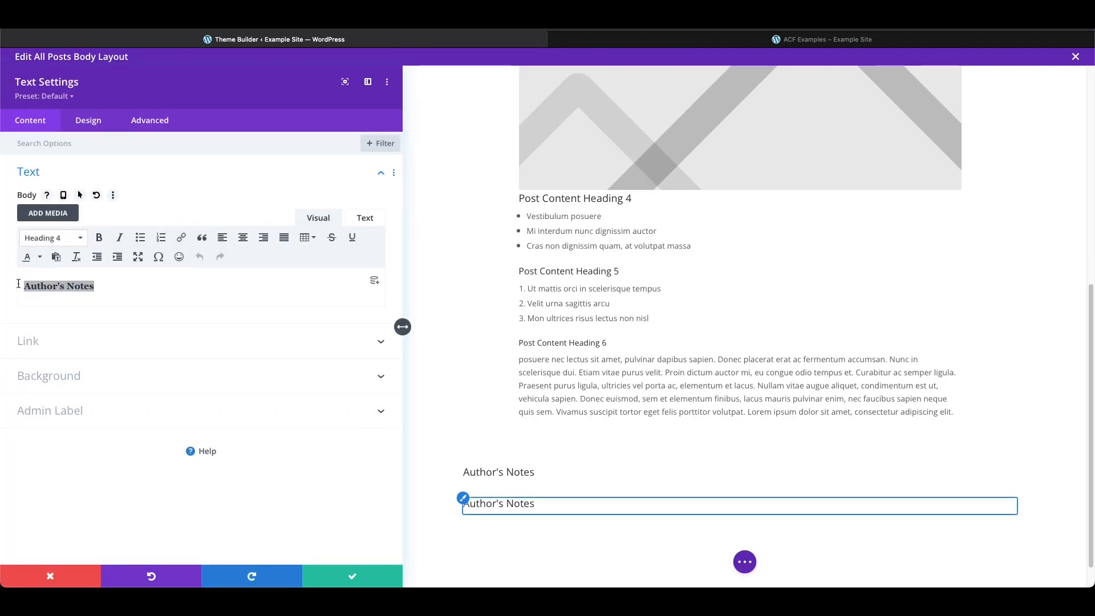
{"action": "key", "text": "BackSpace"}
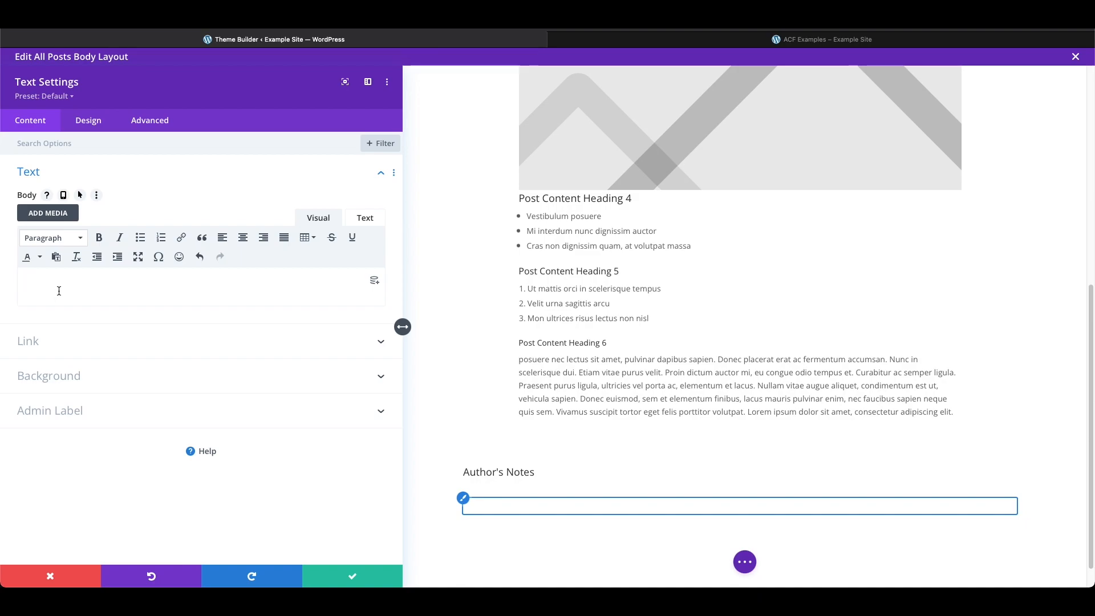
Step: Fill the empty Text module's body with the dynamic Notes field from the ACF Author's Notes group, and save the module
{"action": "left_click", "coordinate": [376, 283]}
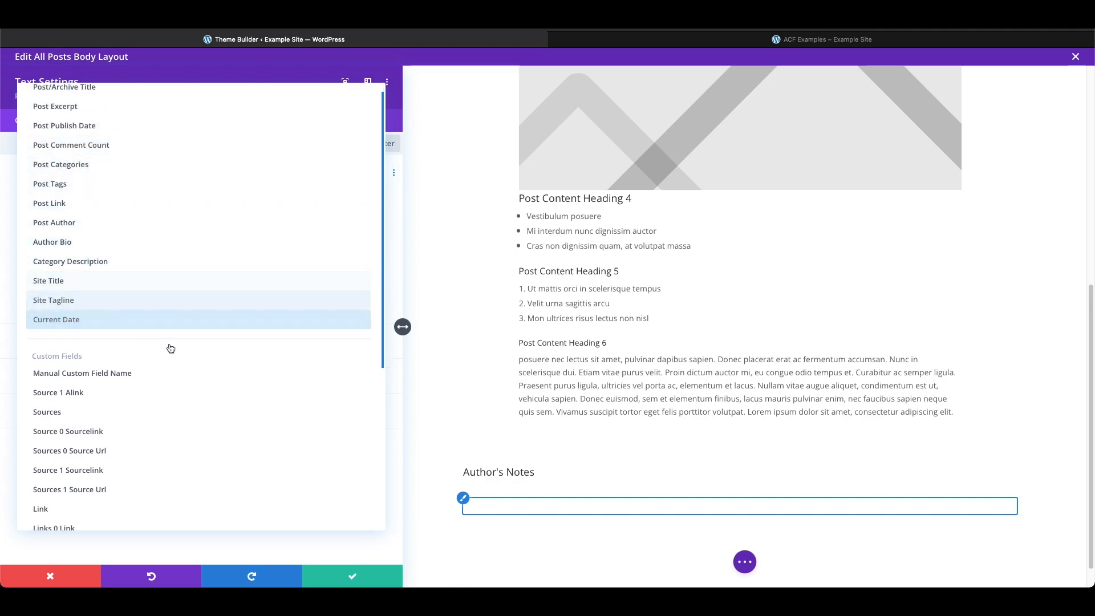
{"action": "scroll", "coordinate": [170, 348], "scroll_direction": "down", "scroll_amount": 1}
{"action": "scroll", "coordinate": [170, 348], "scroll_direction": "down", "scroll_amount": 4}
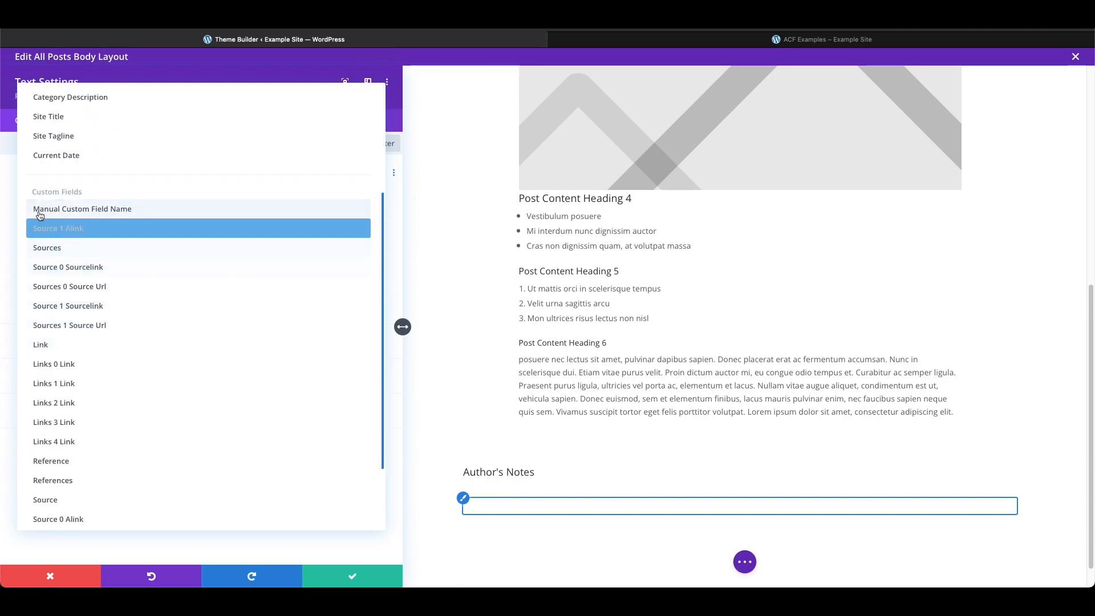
{"action": "scroll", "coordinate": [166, 359], "scroll_direction": "down", "scroll_amount": 3}
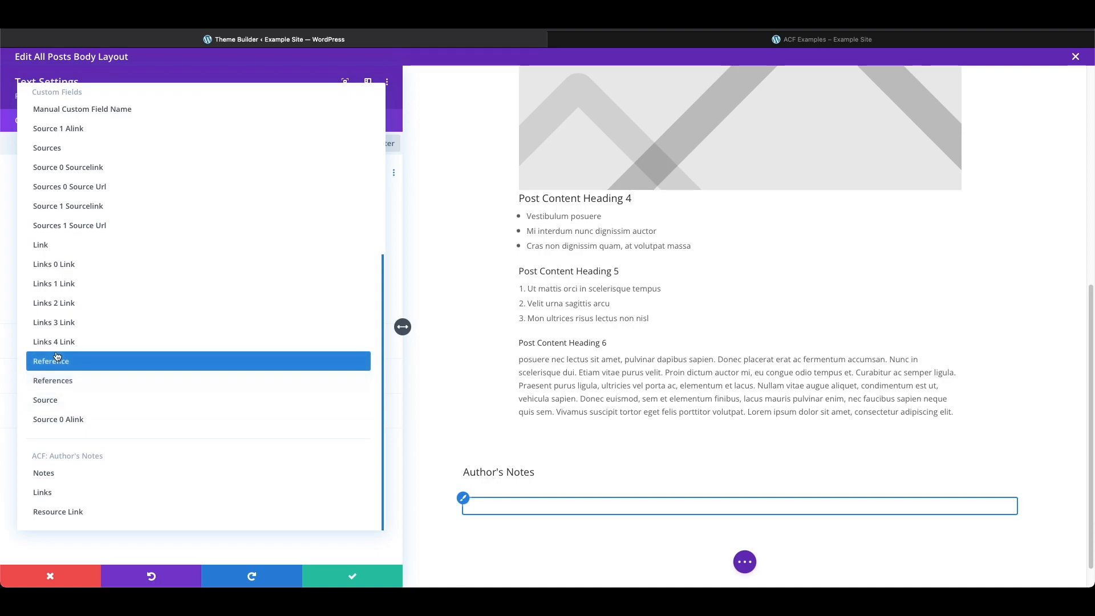
{"action": "scroll", "coordinate": [73, 165], "scroll_direction": "up", "scroll_amount": 1}
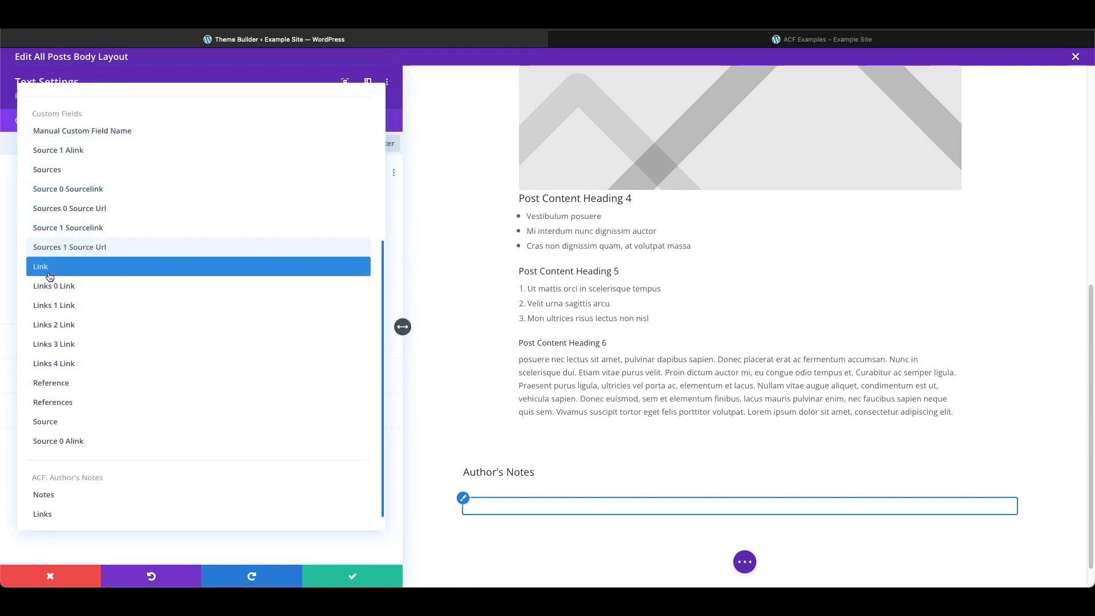
{"action": "scroll", "coordinate": [55, 319], "scroll_direction": "down", "scroll_amount": 1}
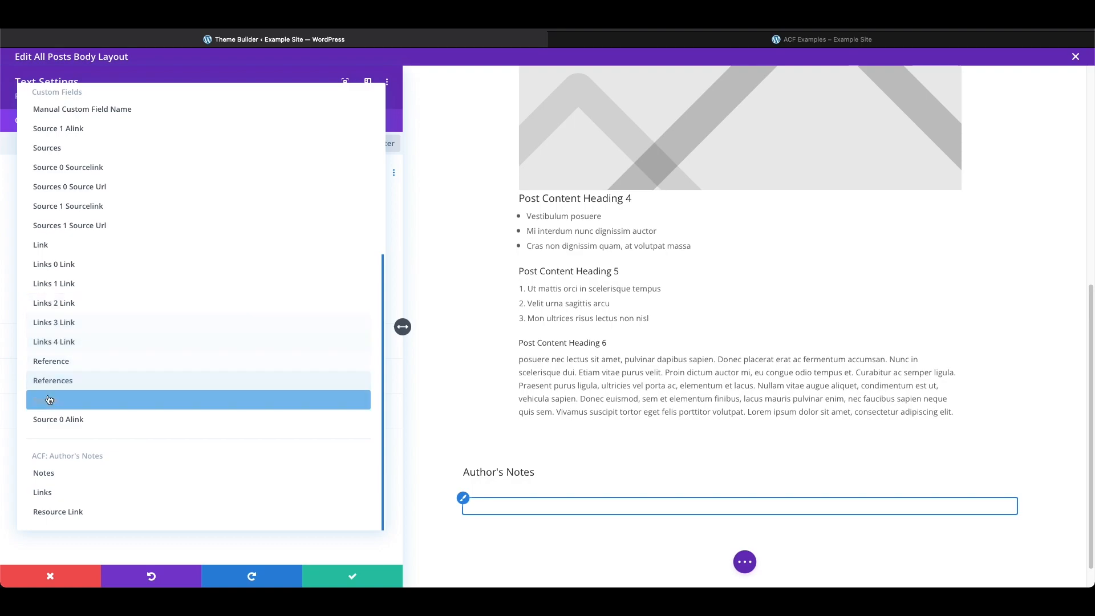
{"action": "left_click", "coordinate": [50, 475]}
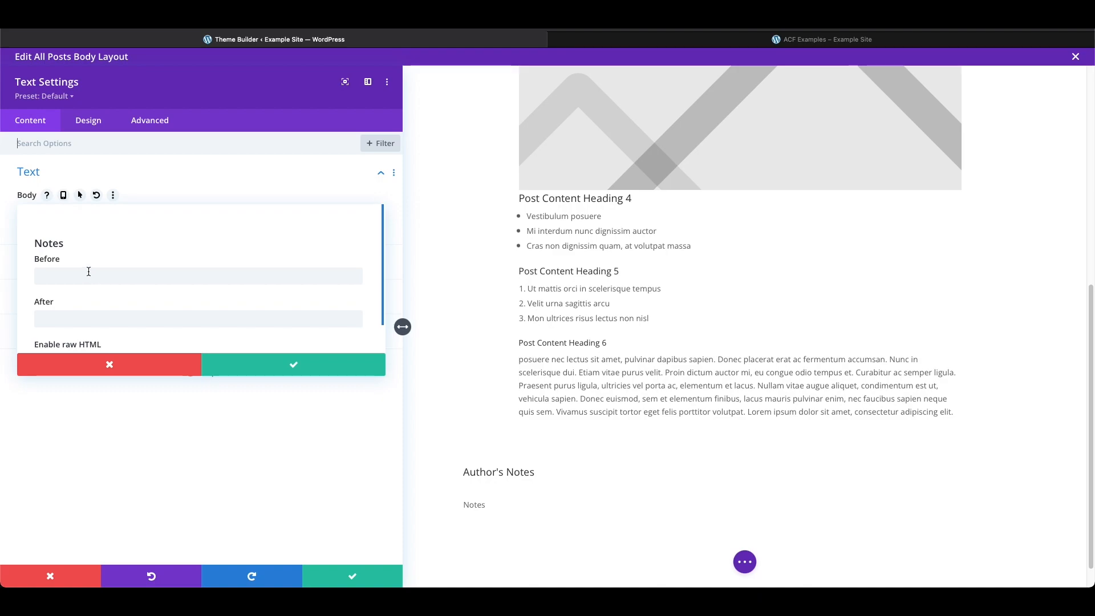
{"action": "left_click", "coordinate": [276, 367]}
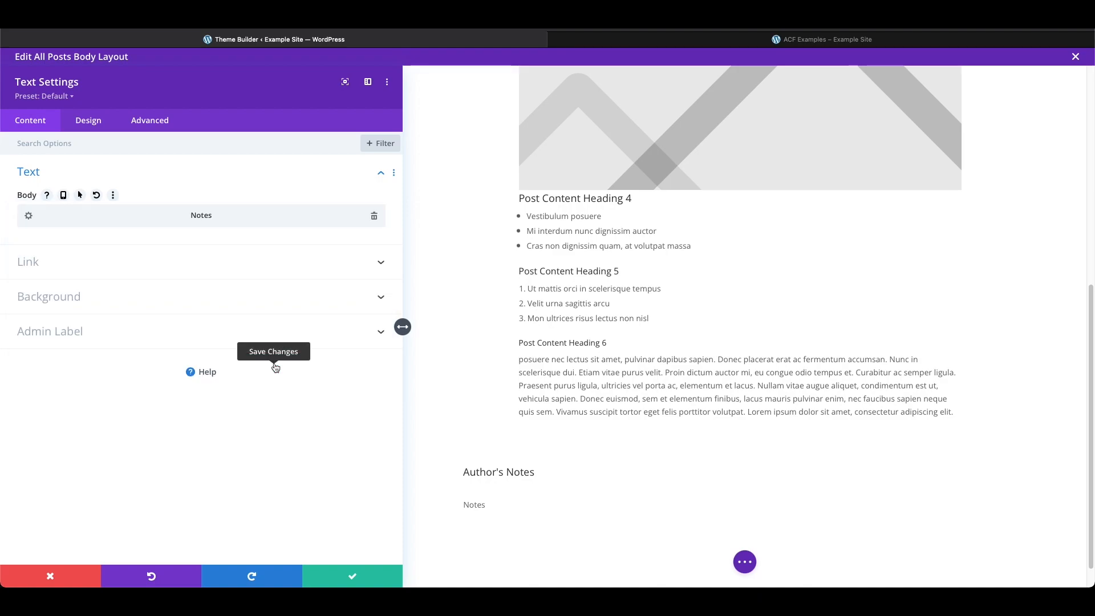
{"action": "left_click", "coordinate": [364, 577]}
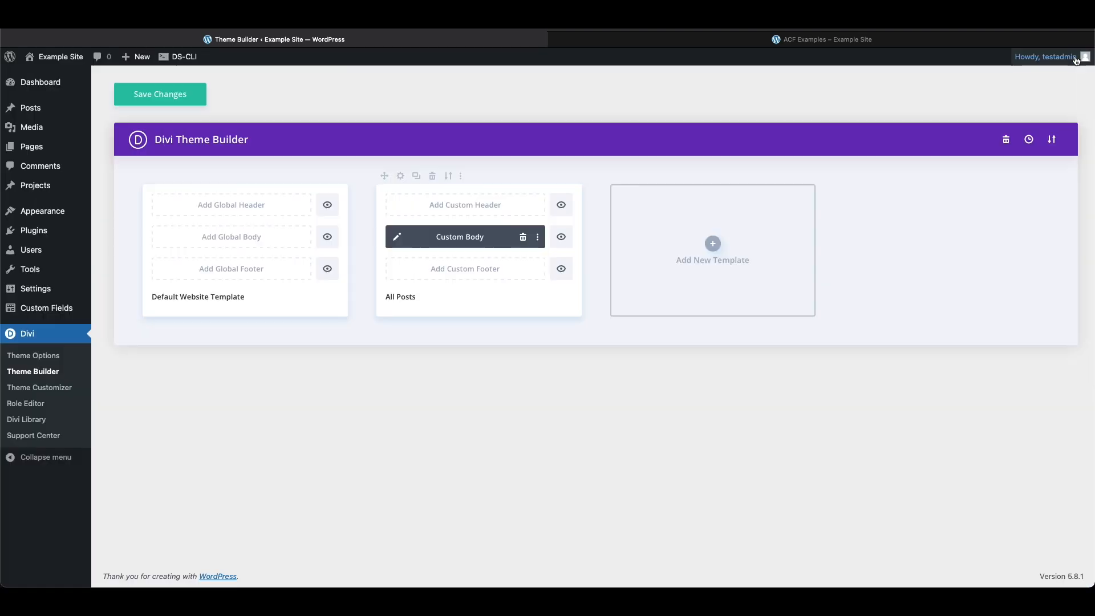
Step: Save the Theme Builder changes and reload the ACF Examples post to check the template's output
{"action": "left_click", "coordinate": [1074, 58]}
{"action": "left_click", "coordinate": [172, 100]}
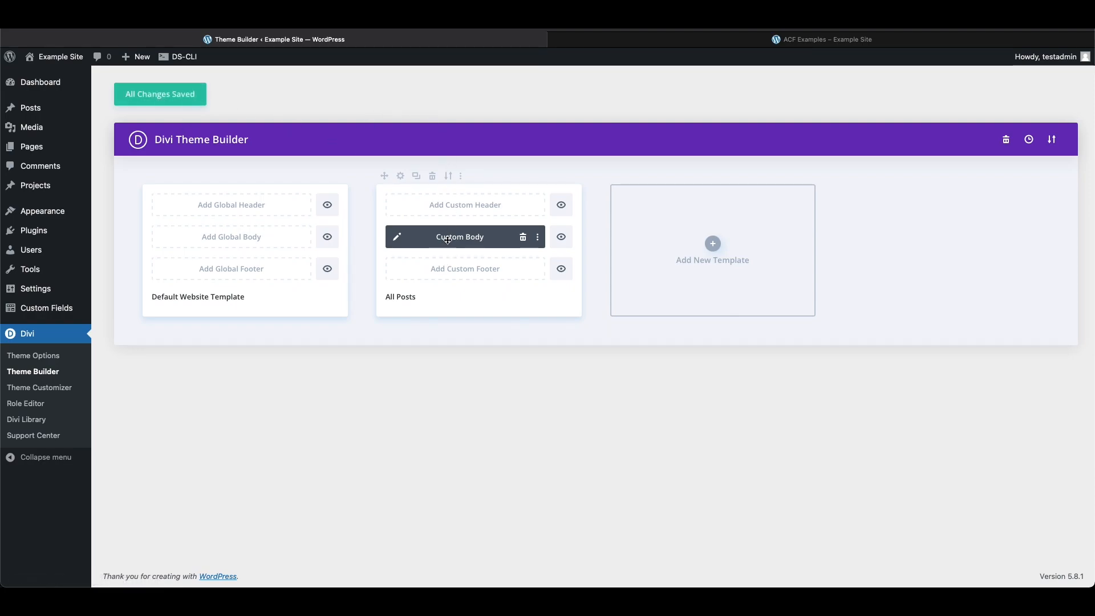
{"action": "left_click", "coordinate": [725, 43]}
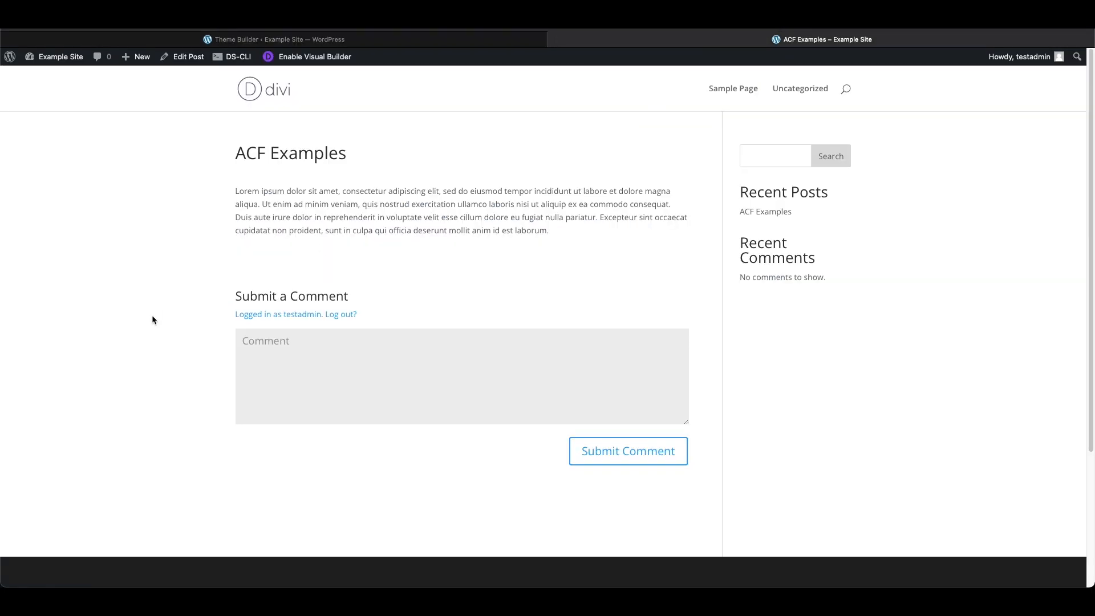
{"action": "key", "text": "super+r"}
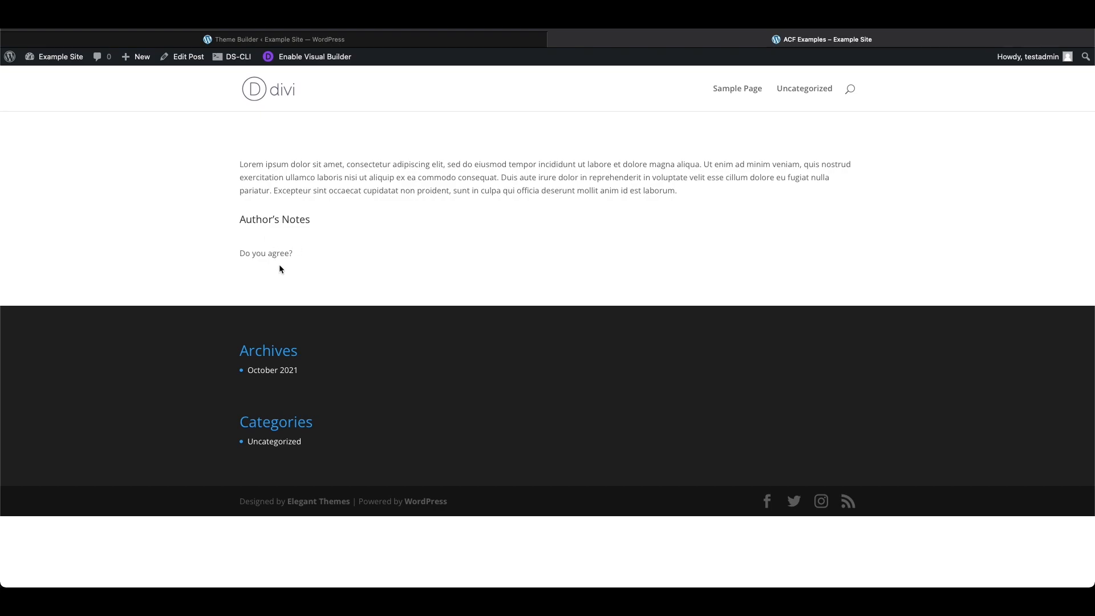
Step: Reopen the All Posts template's custom body and delete the extra placeholder Text module below Notes
{"action": "left_click", "coordinate": [392, 45]}
{"action": "left_click", "coordinate": [393, 235]}
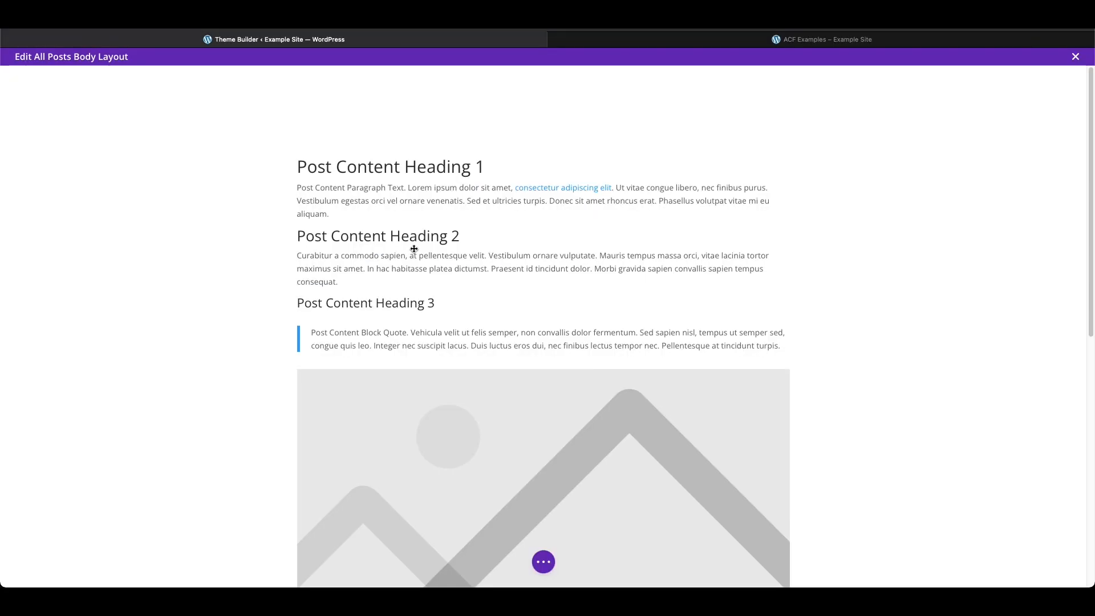
{"action": "scroll", "coordinate": [416, 258], "scroll_direction": "down", "scroll_amount": 9}
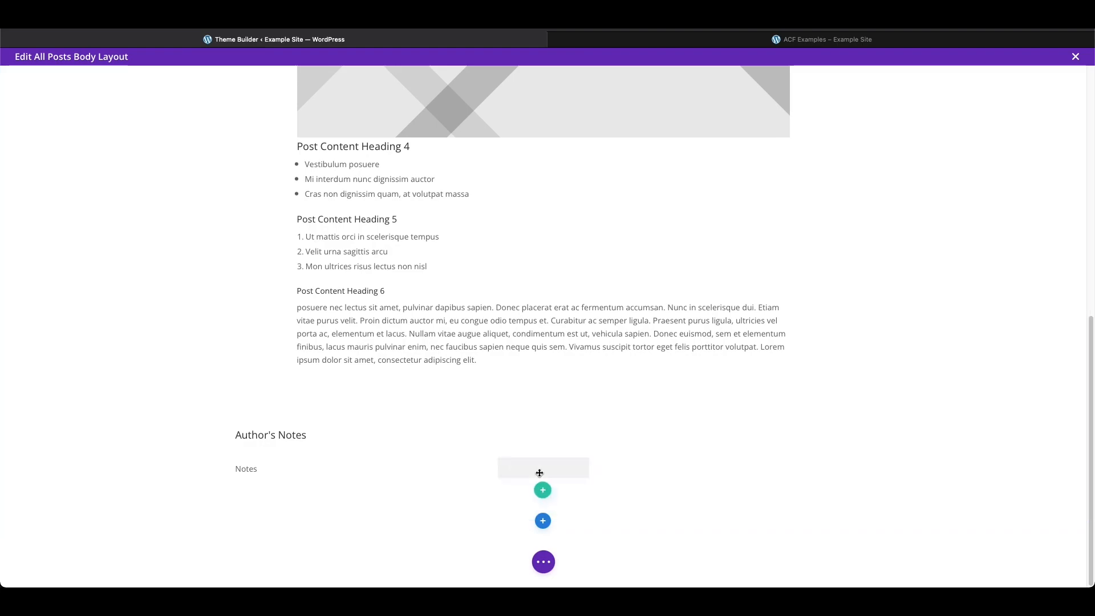
{"action": "left_click", "coordinate": [543, 490]}
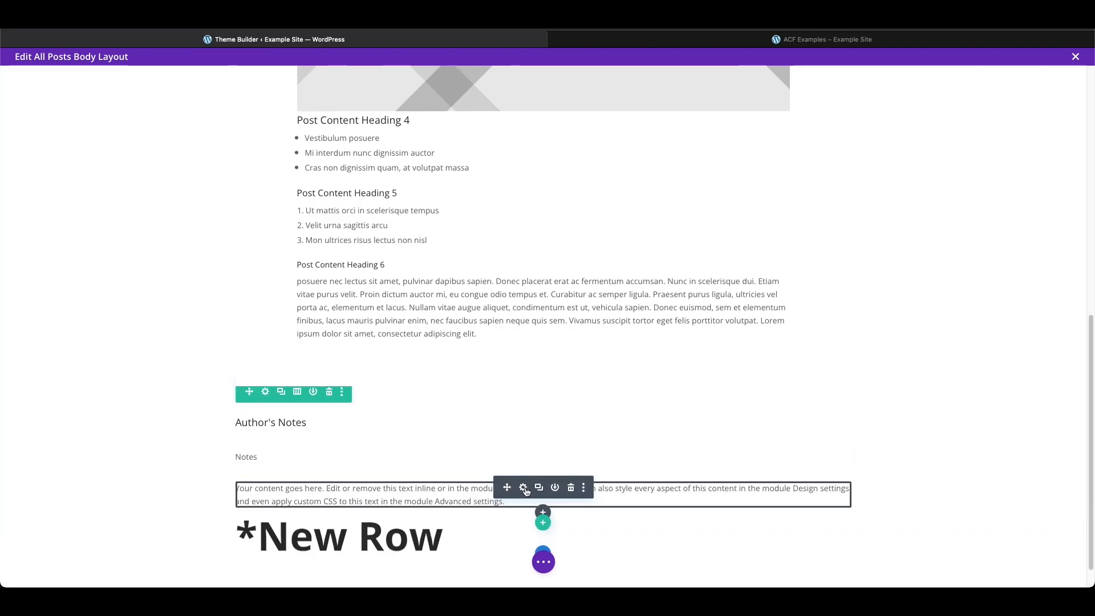
{"action": "left_click", "coordinate": [570, 487]}
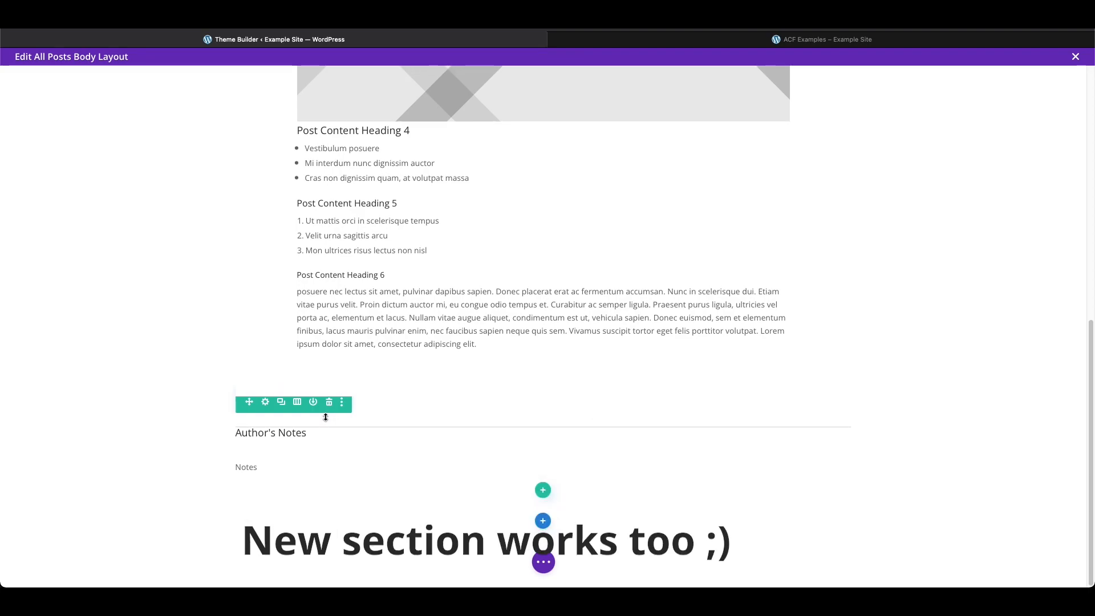
Step: Give the row containing the Author's Notes modules a 2px border on all sides
{"action": "left_click", "coordinate": [266, 402]}
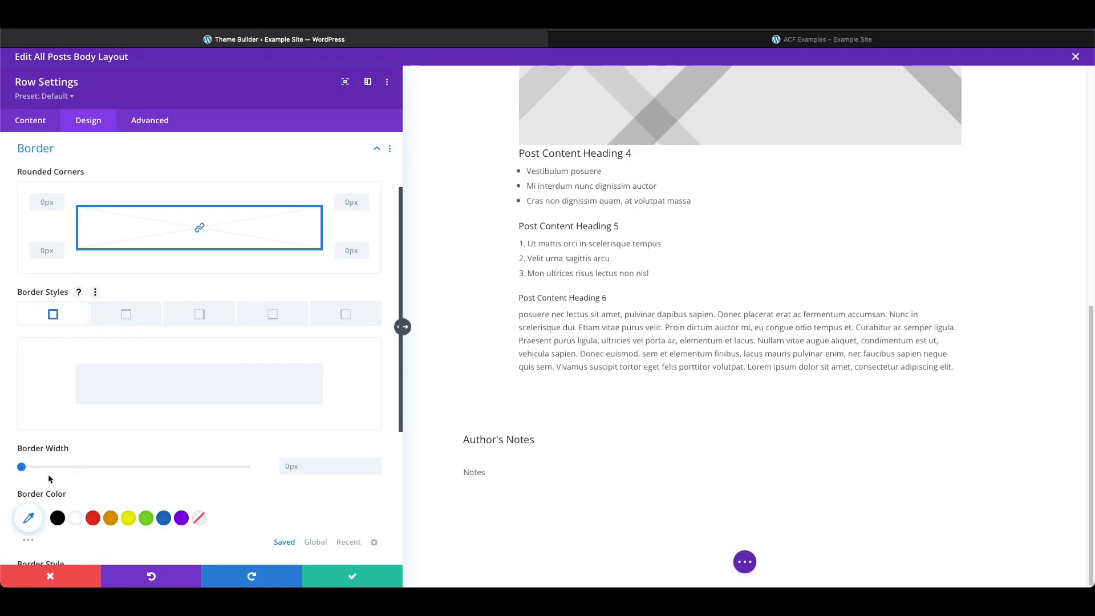
{"action": "left_click", "coordinate": [26, 467]}
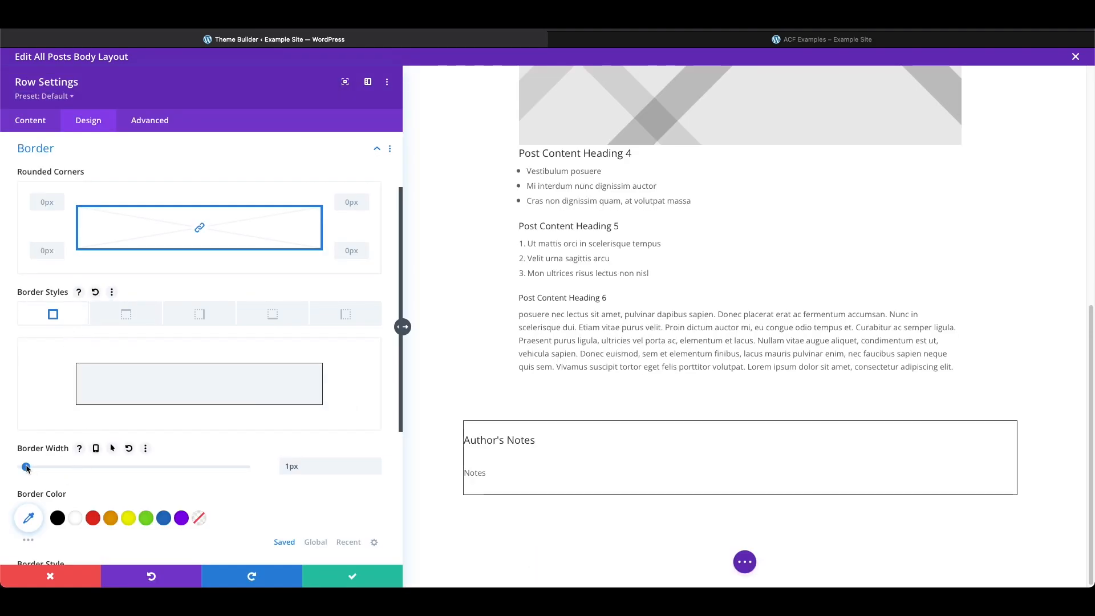
{"action": "left_click_drag", "start_coordinate": [29, 468], "coordinate": [32, 468]}
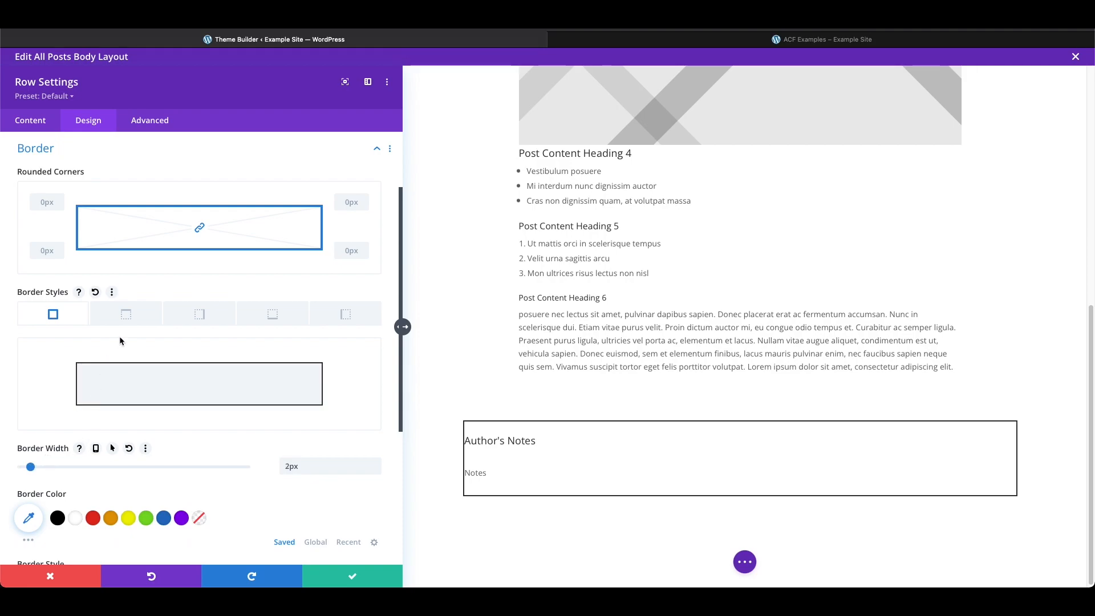
Step: Set the Author's Notes row's padding to 20px on all four sides and save the row settings
{"action": "left_click", "coordinate": [73, 125]}
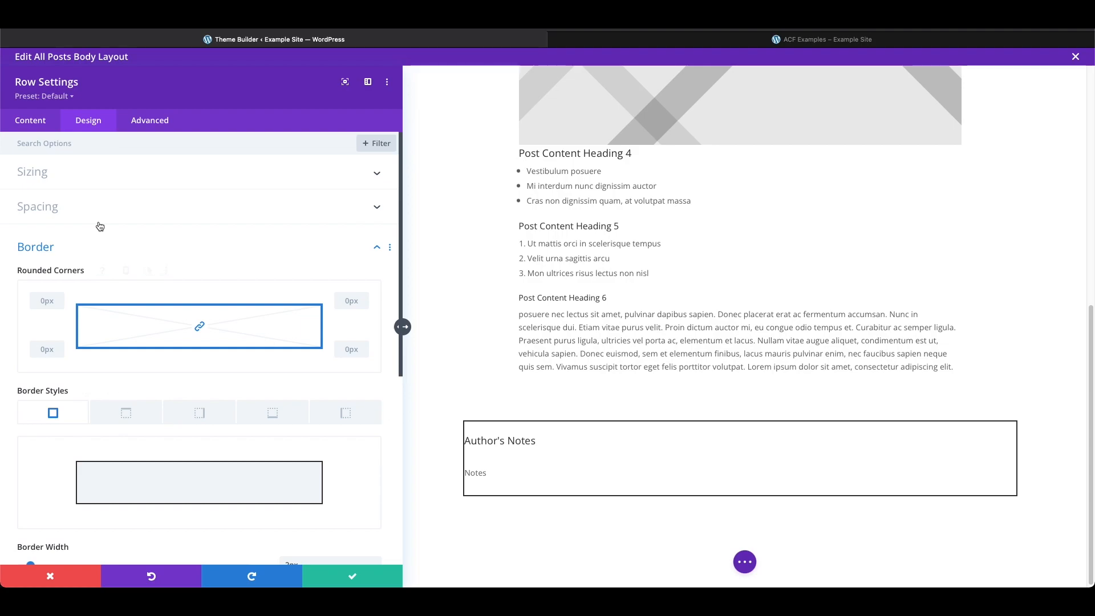
{"action": "left_click", "coordinate": [103, 217]}
{"action": "left_click", "coordinate": [66, 306]}
{"action": "type", "text": "20px"}
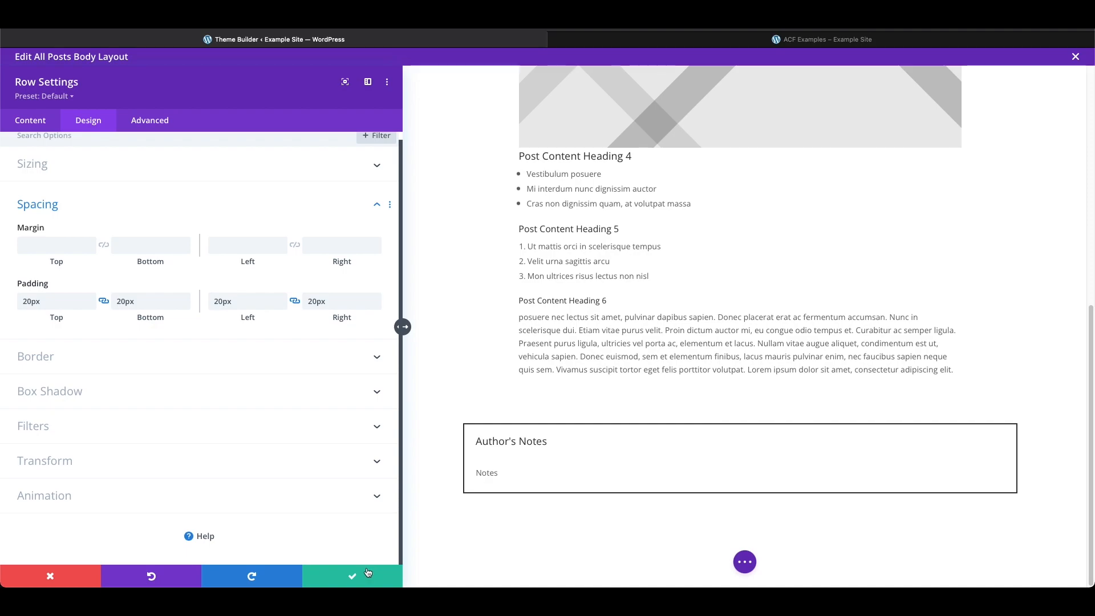
{"action": "left_click", "coordinate": [367, 572]}
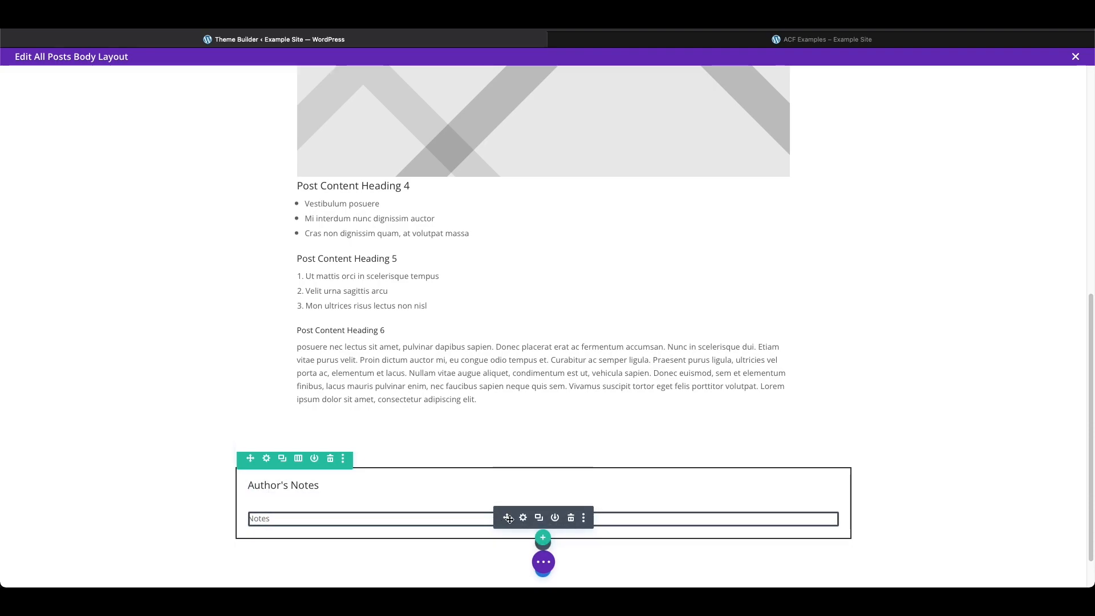
Step: Duplicate the Notes text module in the Author's Notes row and set the lower copy's body to the ACF Resource Link field
{"action": "left_click", "coordinate": [539, 518]}
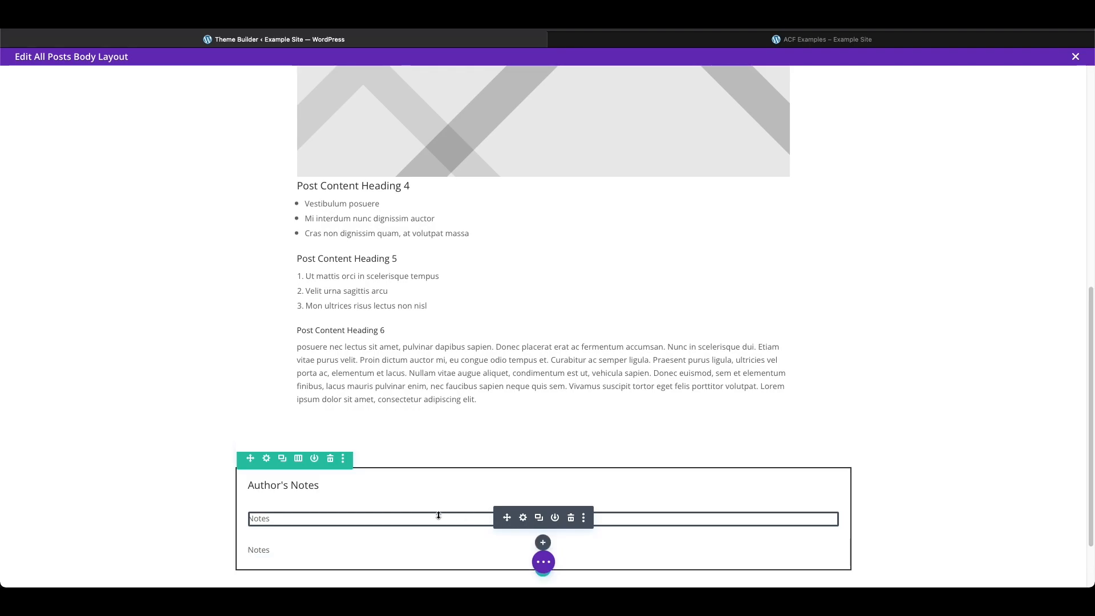
{"action": "scroll", "coordinate": [442, 515], "scroll_direction": "down", "scroll_amount": 2}
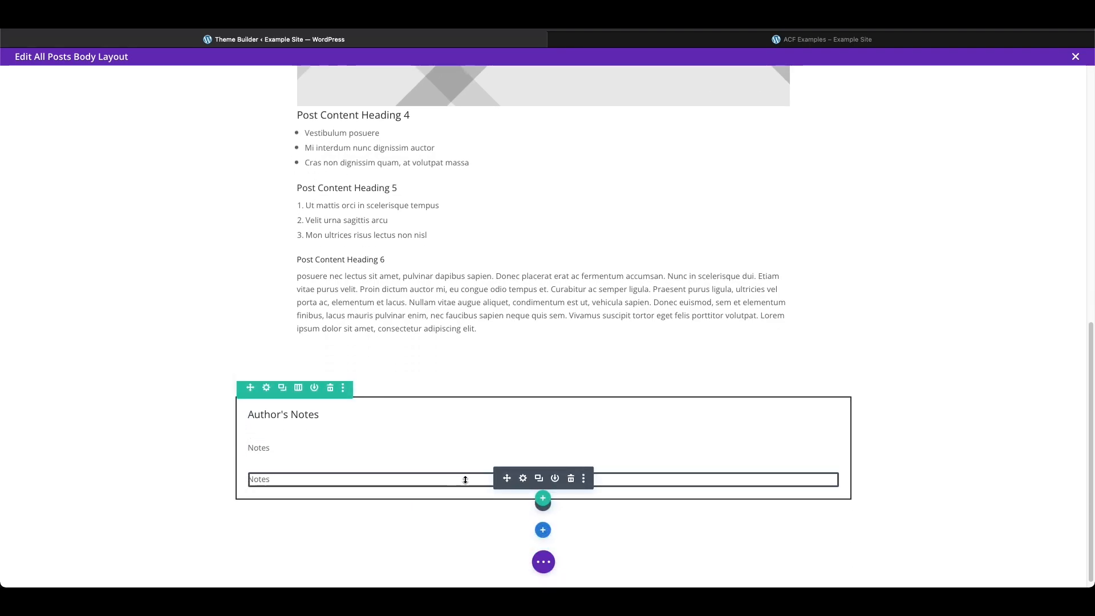
{"action": "left_click", "coordinate": [523, 478]}
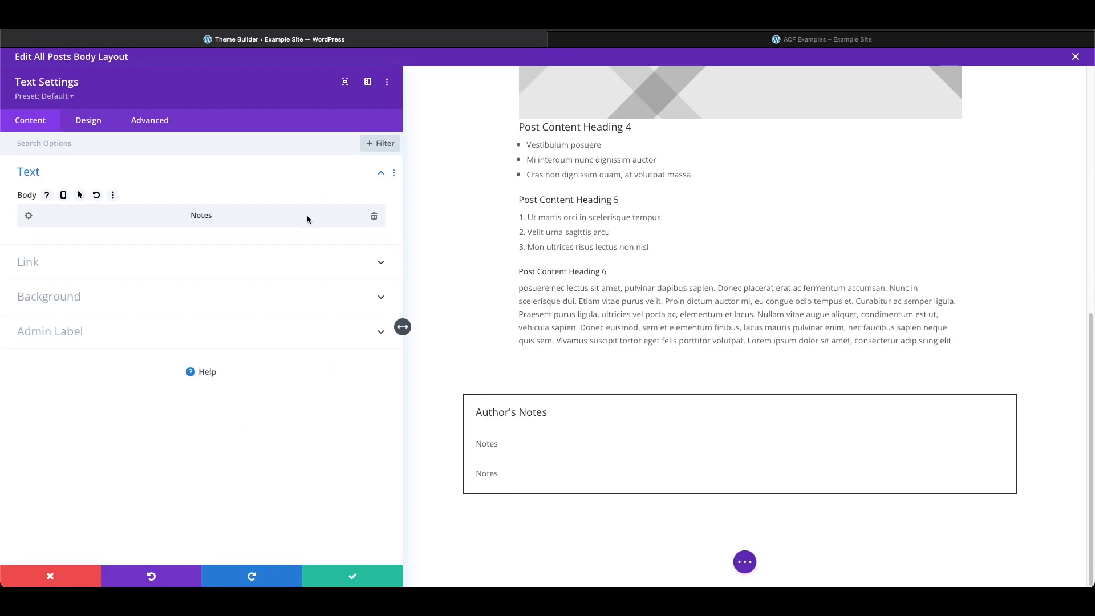
{"action": "left_click", "coordinate": [375, 216]}
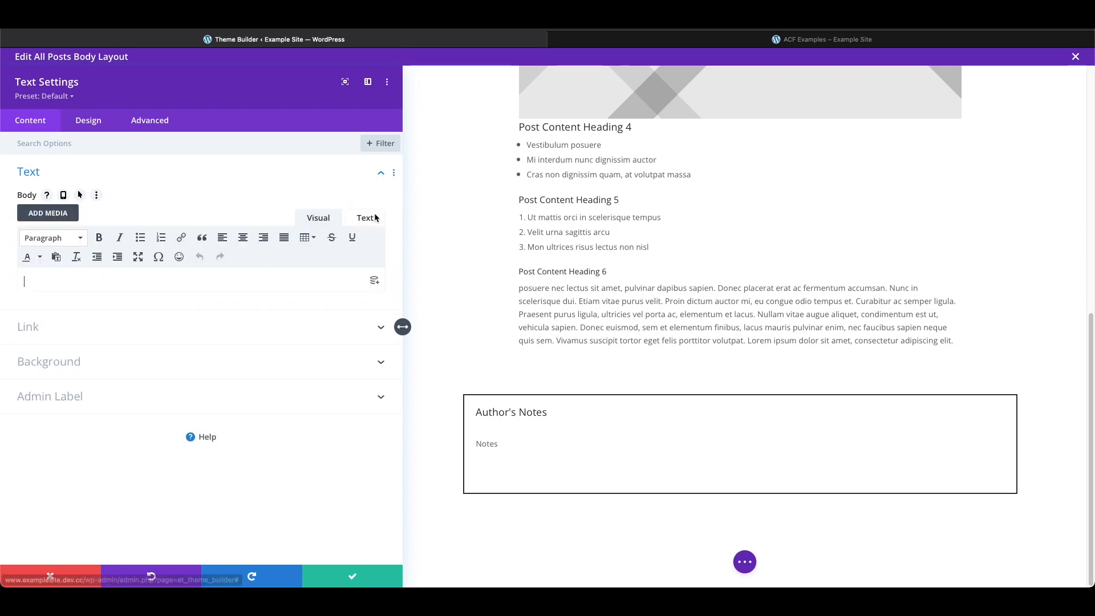
{"action": "left_click", "coordinate": [374, 284]}
{"action": "scroll", "coordinate": [183, 382], "scroll_direction": "down", "scroll_amount": 5}
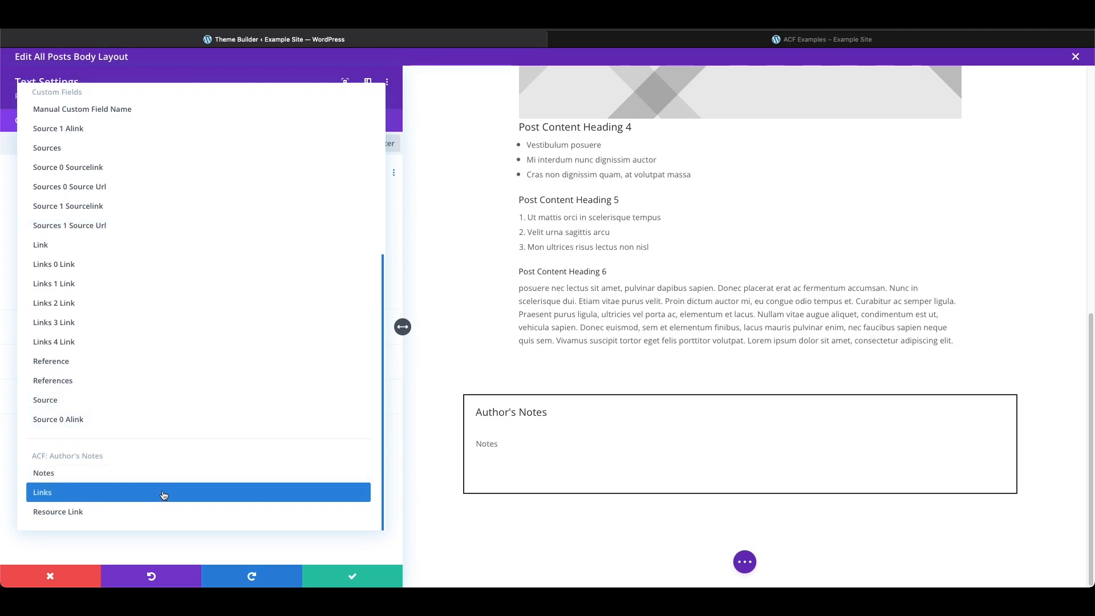
{"action": "left_click", "coordinate": [86, 511]}
{"action": "left_click", "coordinate": [232, 362]}
{"action": "left_click", "coordinate": [339, 575]}
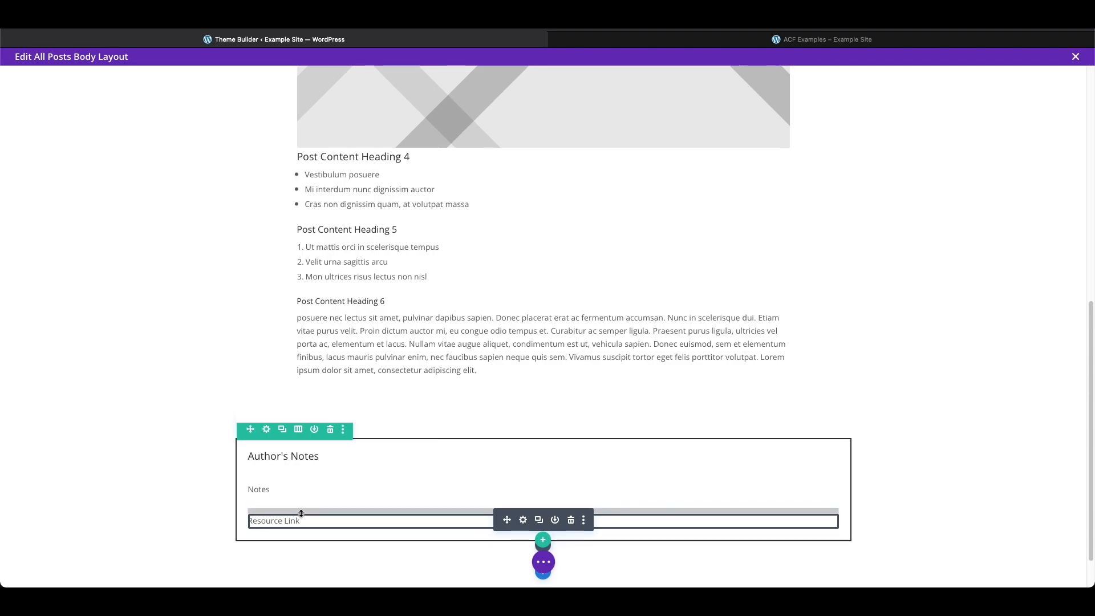
Step: Save the body layout and reload the ACF Examples post to check how the resource link displays
{"action": "left_click", "coordinate": [543, 561]}
{"action": "left_click", "coordinate": [1053, 563]}
{"action": "left_click", "coordinate": [675, 40]}
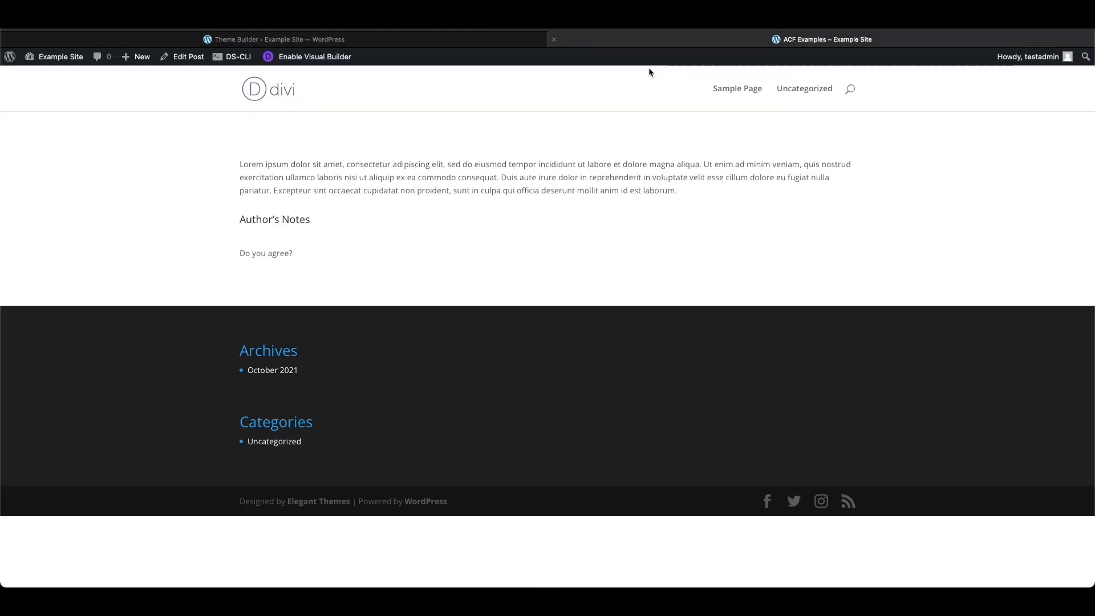
{"action": "key", "text": "super+r"}
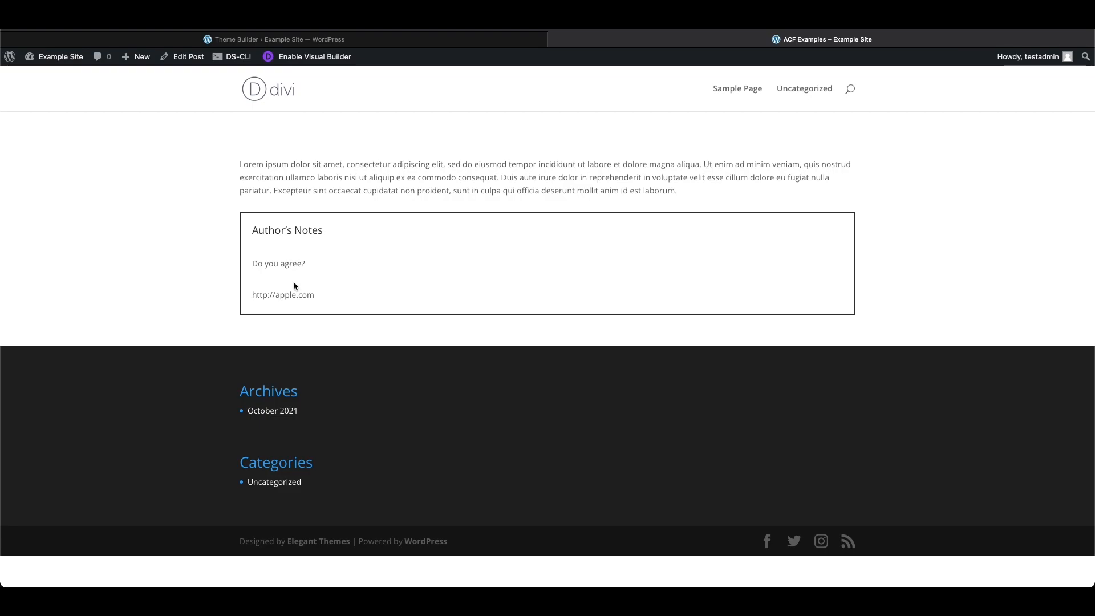
{"action": "left_click_drag", "start_coordinate": [253, 296], "coordinate": [314, 296]}
{"action": "left_click", "coordinate": [279, 295]}
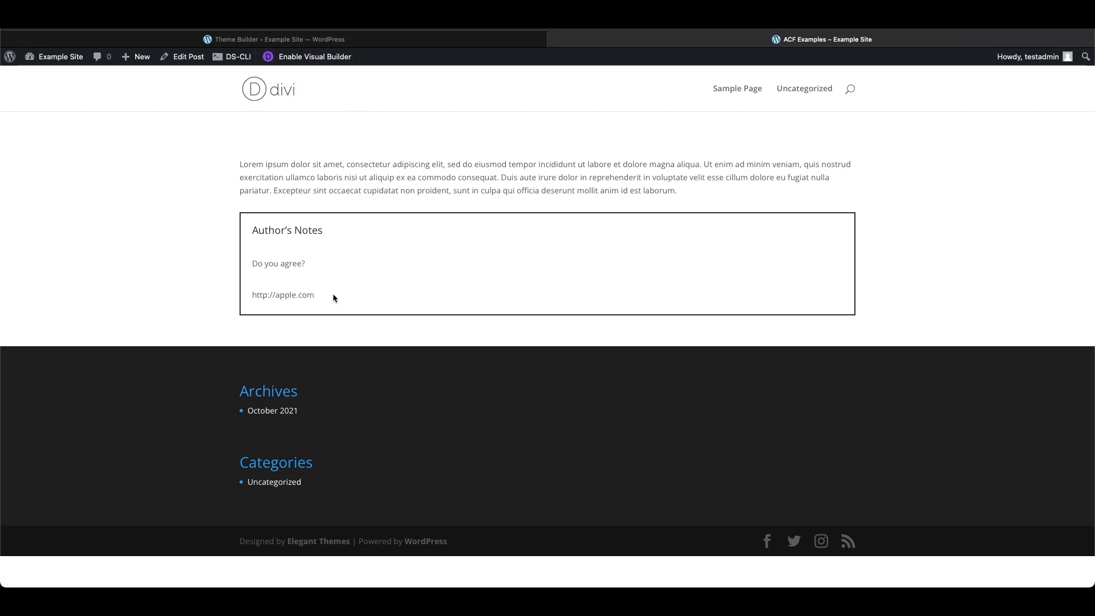
Step: Set the Resource Link module's link URL to the ACF Resource Link field and save the module settings
{"action": "left_click", "coordinate": [378, 40]}
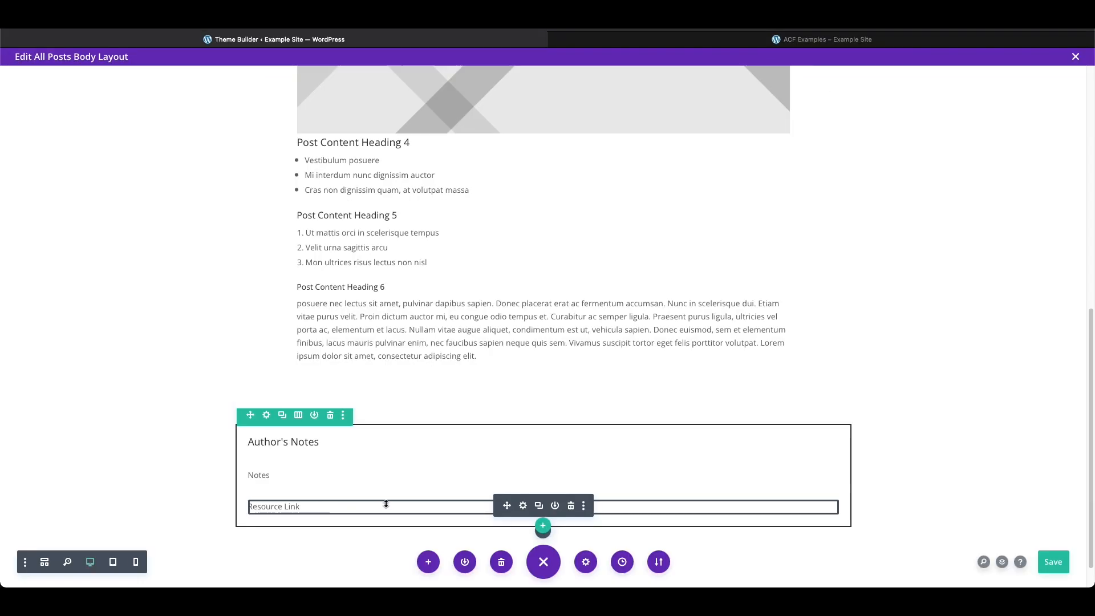
{"action": "left_click", "coordinate": [523, 505]}
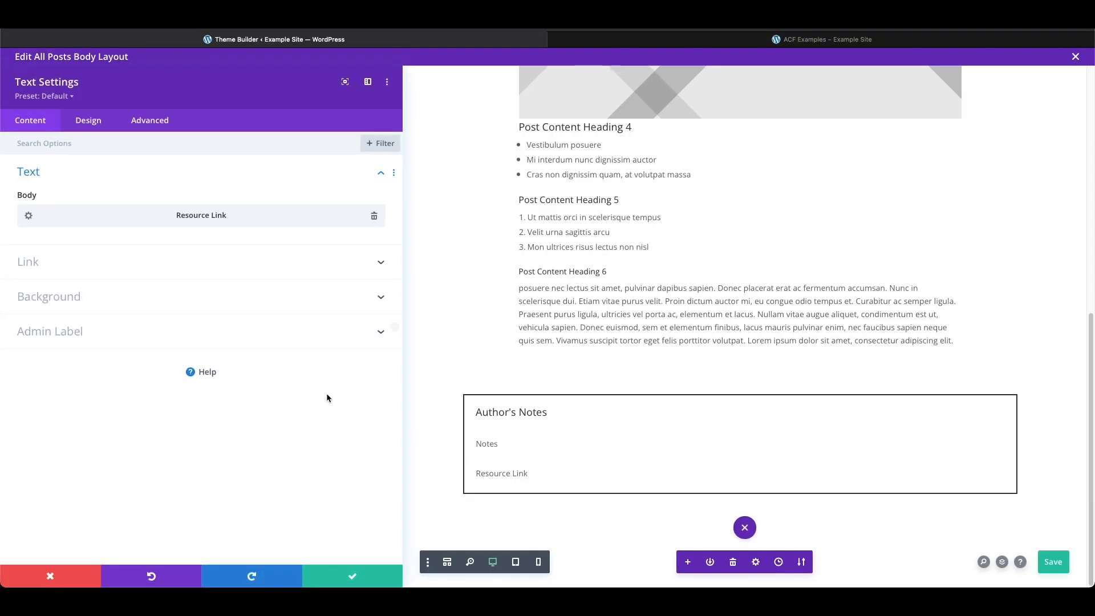
{"action": "left_click", "coordinate": [135, 265]}
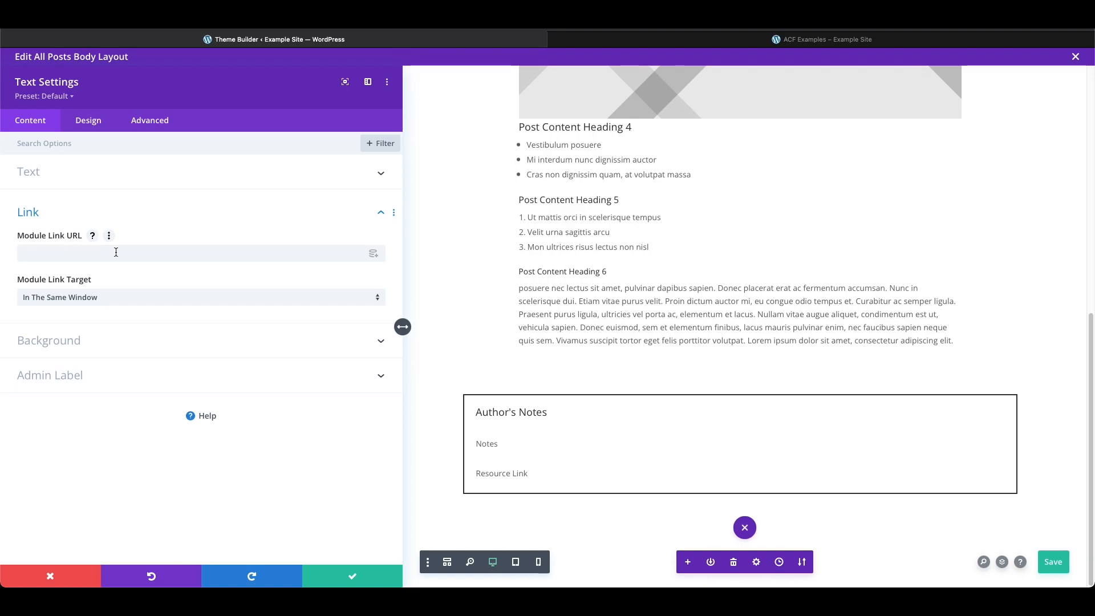
{"action": "left_click", "coordinate": [372, 255]}
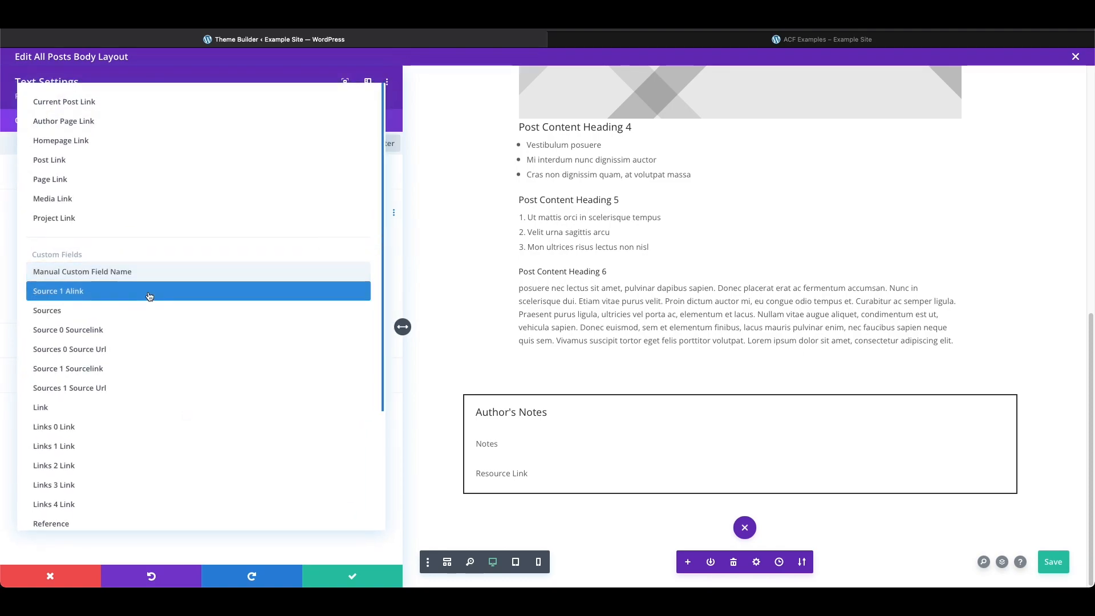
{"action": "scroll", "coordinate": [149, 293], "scroll_direction": "down", "scroll_amount": 2}
{"action": "scroll", "coordinate": [149, 296], "scroll_direction": "down", "scroll_amount": 1}
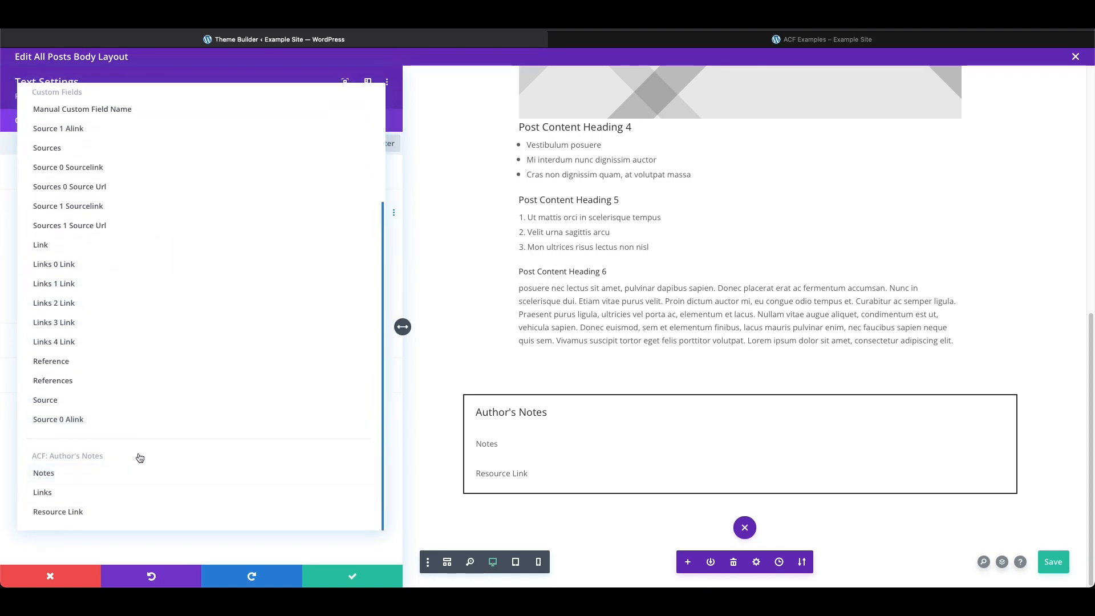
{"action": "left_click", "coordinate": [148, 512]}
{"action": "left_click", "coordinate": [359, 576]}
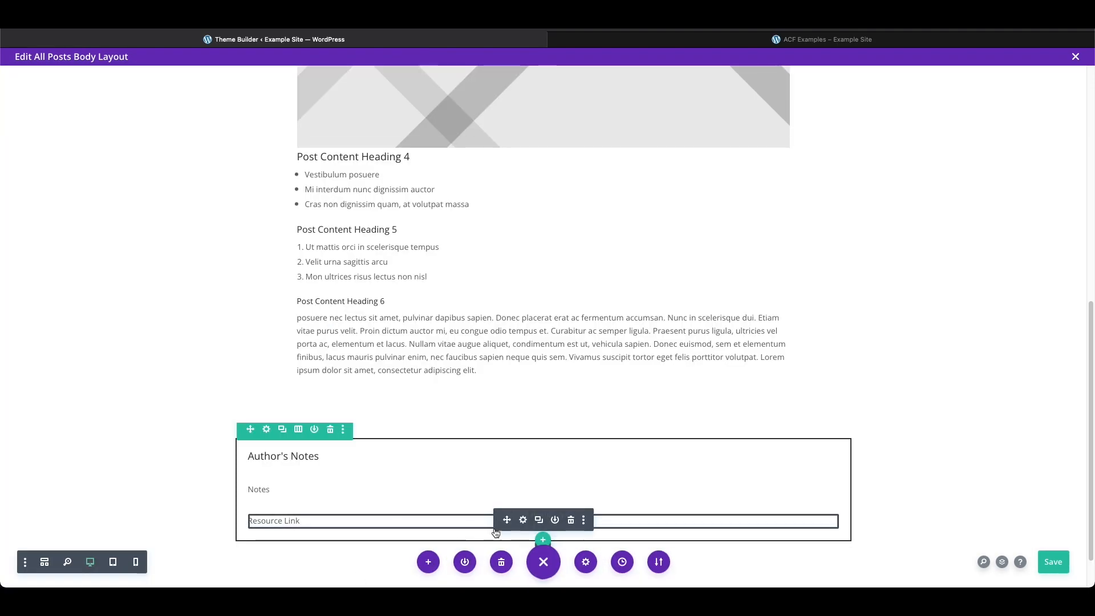
Step: Style the Resource Link module's text with blue #0C71C3 and an underline, and save the module settings
{"action": "left_click", "coordinate": [522, 520]}
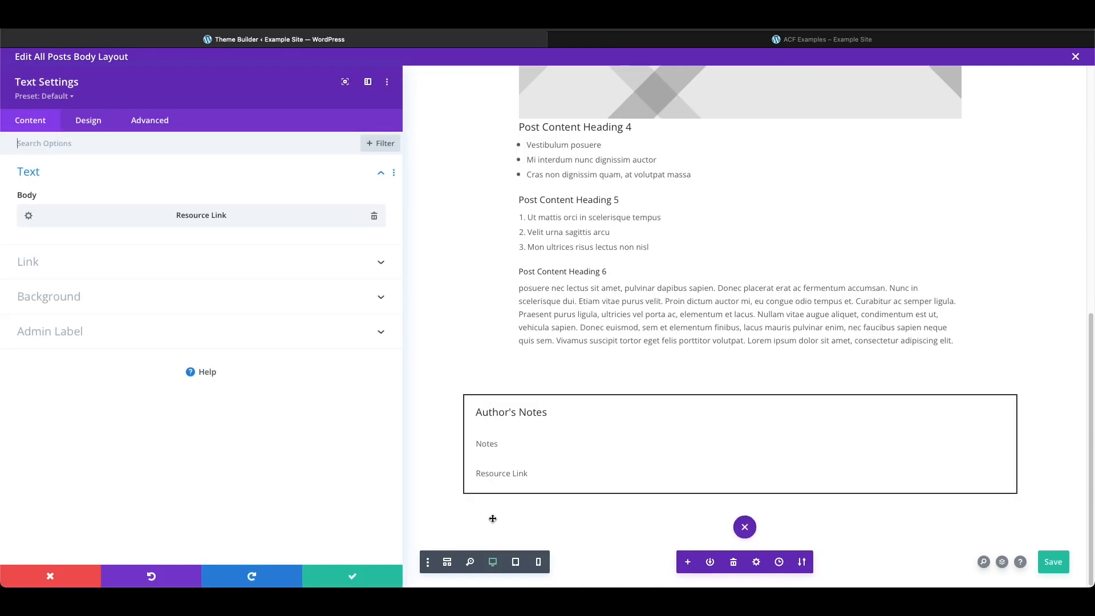
{"action": "left_click", "coordinate": [93, 122]}
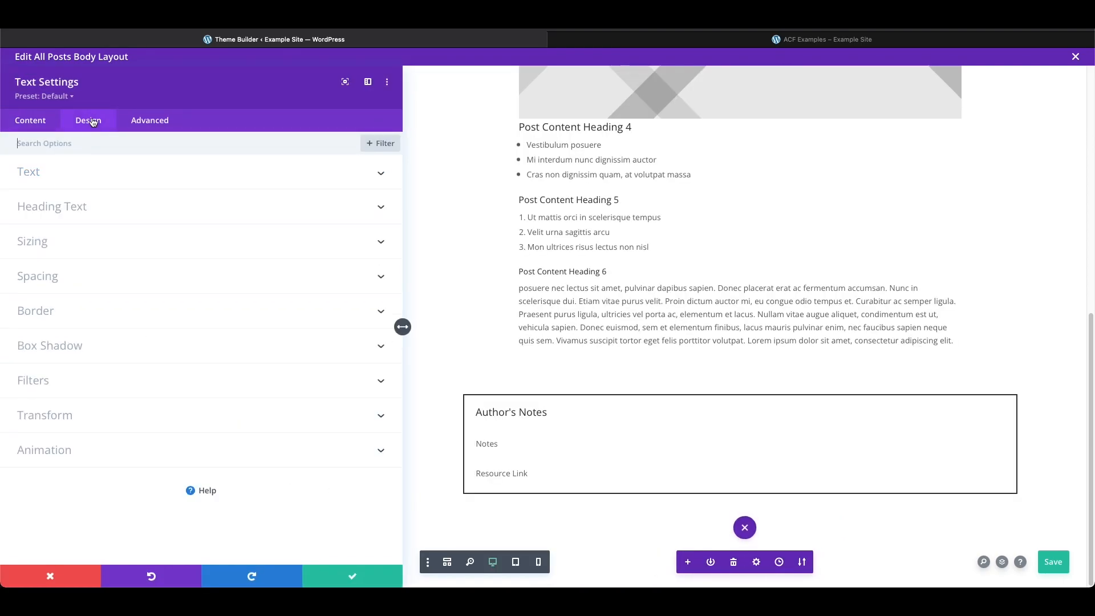
{"action": "left_click", "coordinate": [96, 177]}
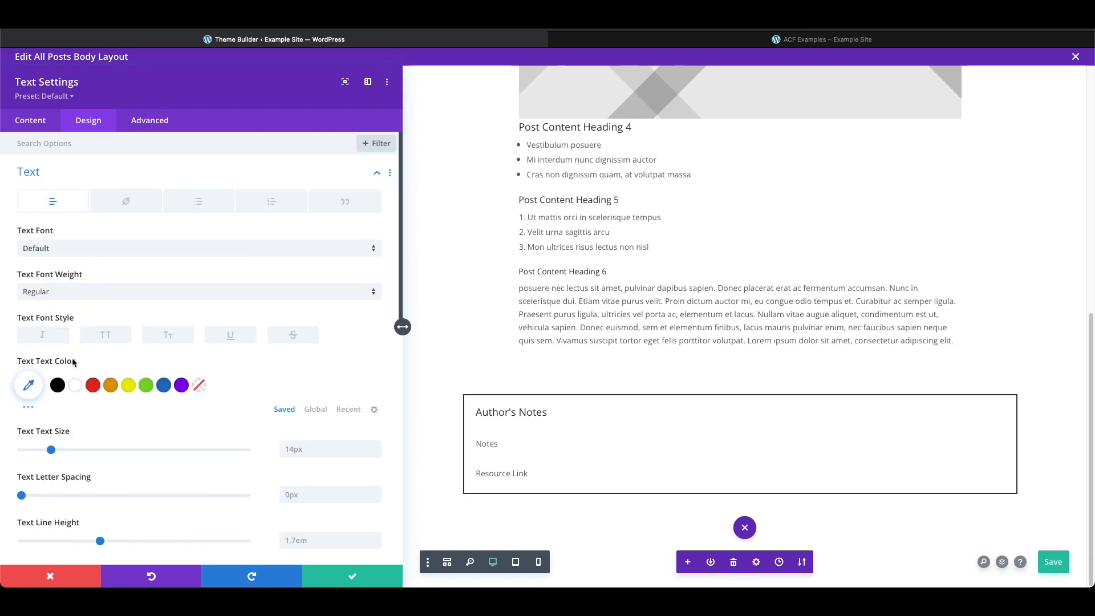
{"action": "left_click", "coordinate": [164, 385]}
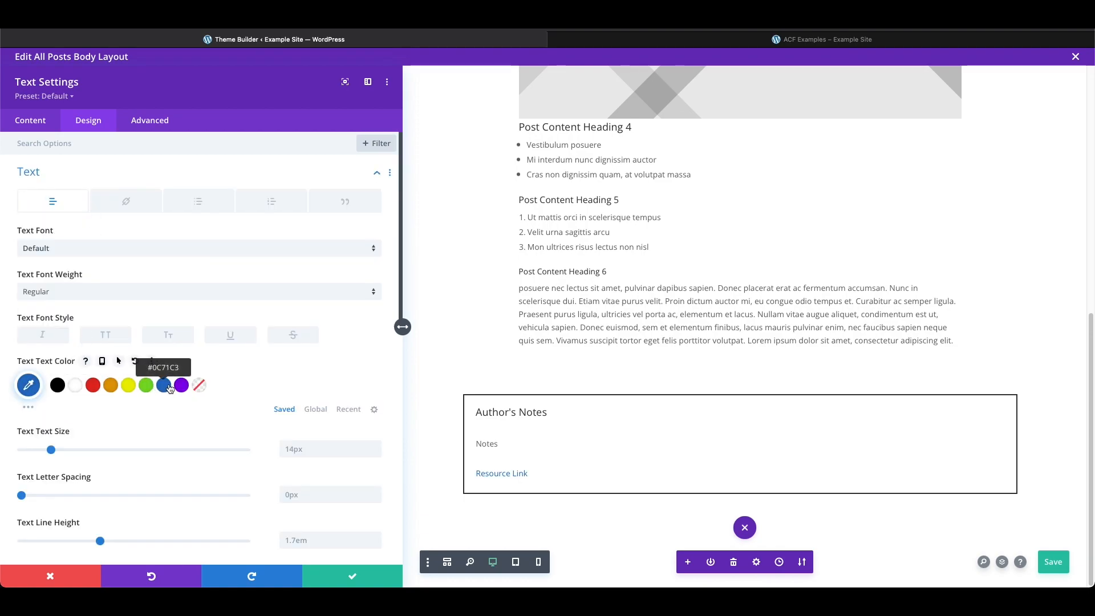
{"action": "left_click", "coordinate": [238, 340]}
{"action": "left_click", "coordinate": [349, 573]}
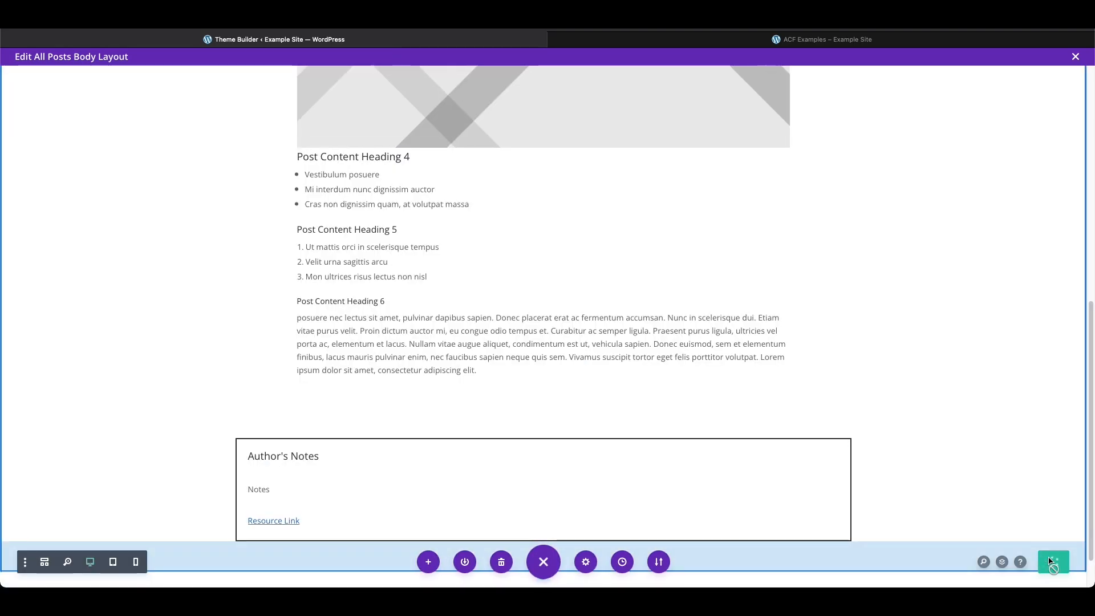
Step: Check the note and the styled resource link on the ACF Examples post, and return to the body layout
{"action": "left_click", "coordinate": [756, 45]}
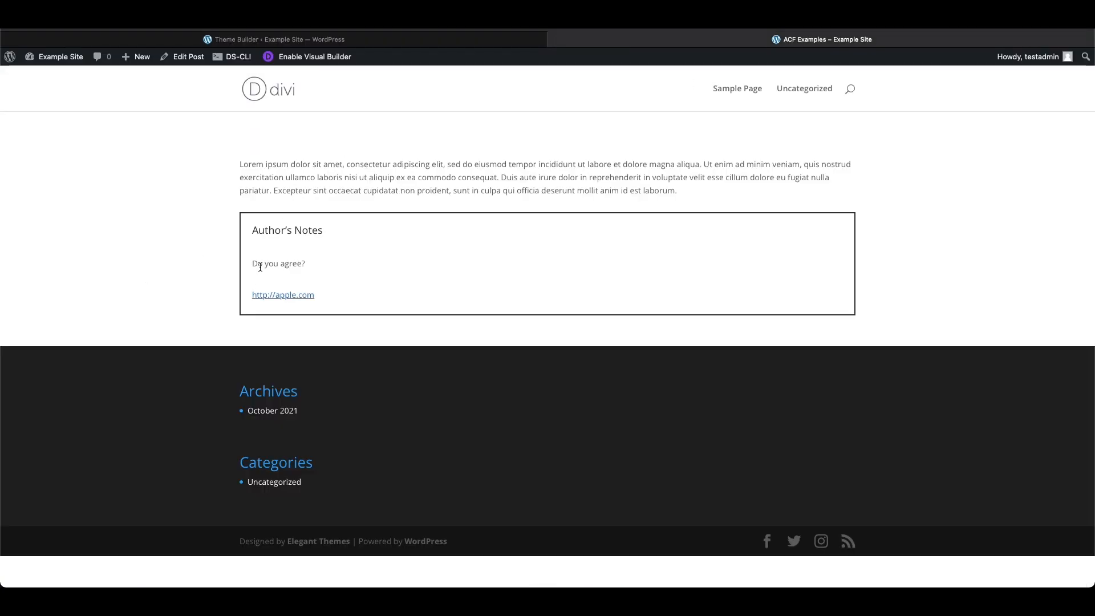
{"action": "left_click_drag", "start_coordinate": [260, 268], "coordinate": [297, 276]}
{"action": "key", "text": "ctrl+shift+Tab"}
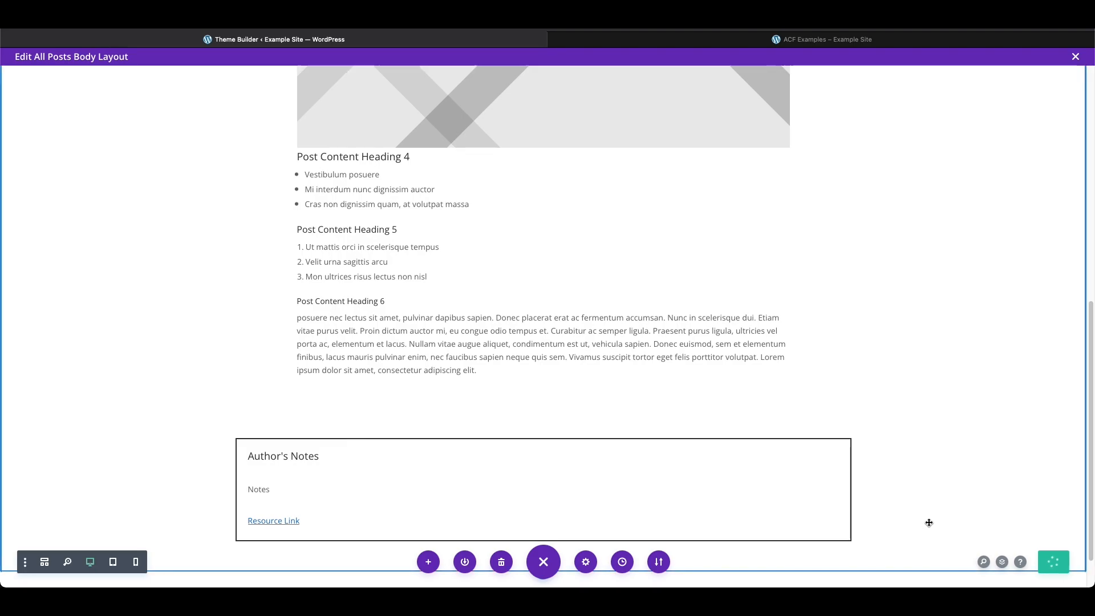
Step: Close the body layout editor and add a new post titled "This Works!" from the Posts list
{"action": "left_click", "coordinate": [1074, 57]}
{"action": "left_click", "coordinate": [178, 95]}
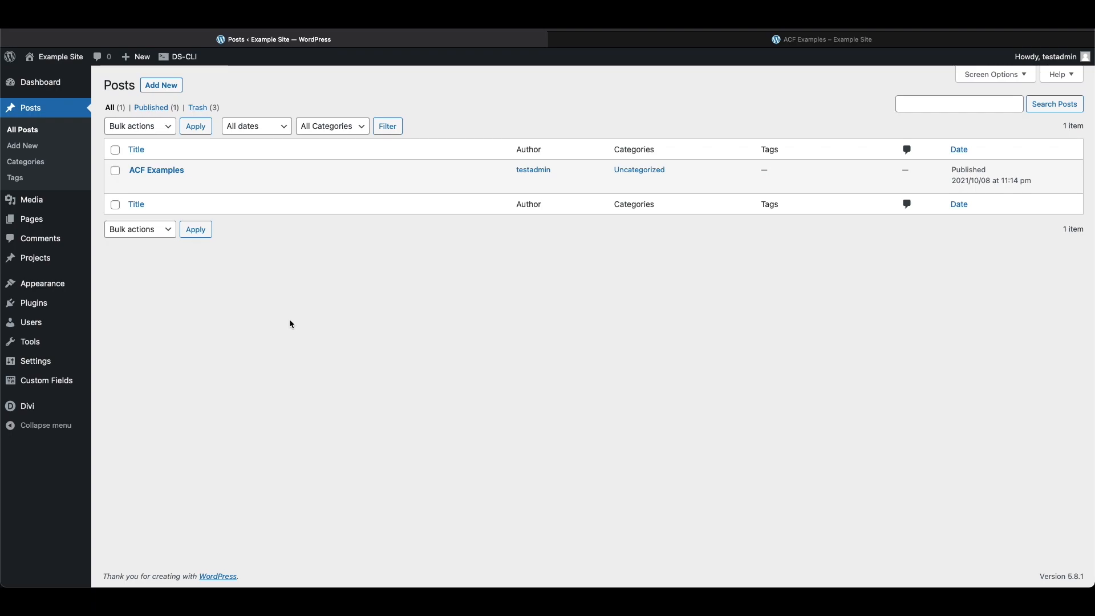
{"action": "left_click", "coordinate": [162, 86]}
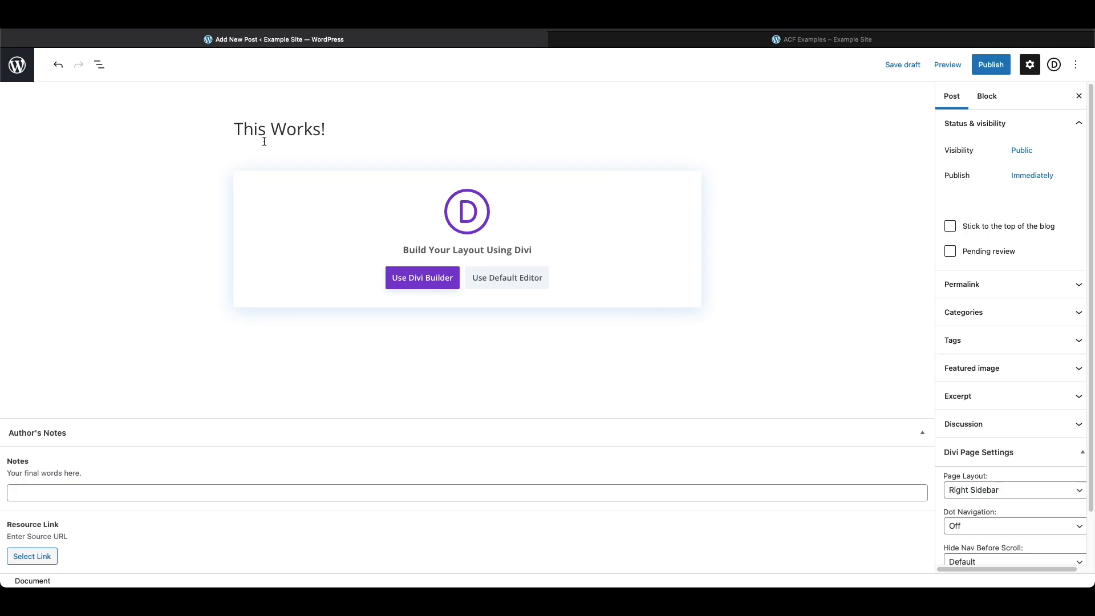
Step: Choose the default editor for the new post and enter "Create some content here." as its first paragraph
{"action": "left_click", "coordinate": [495, 280]}
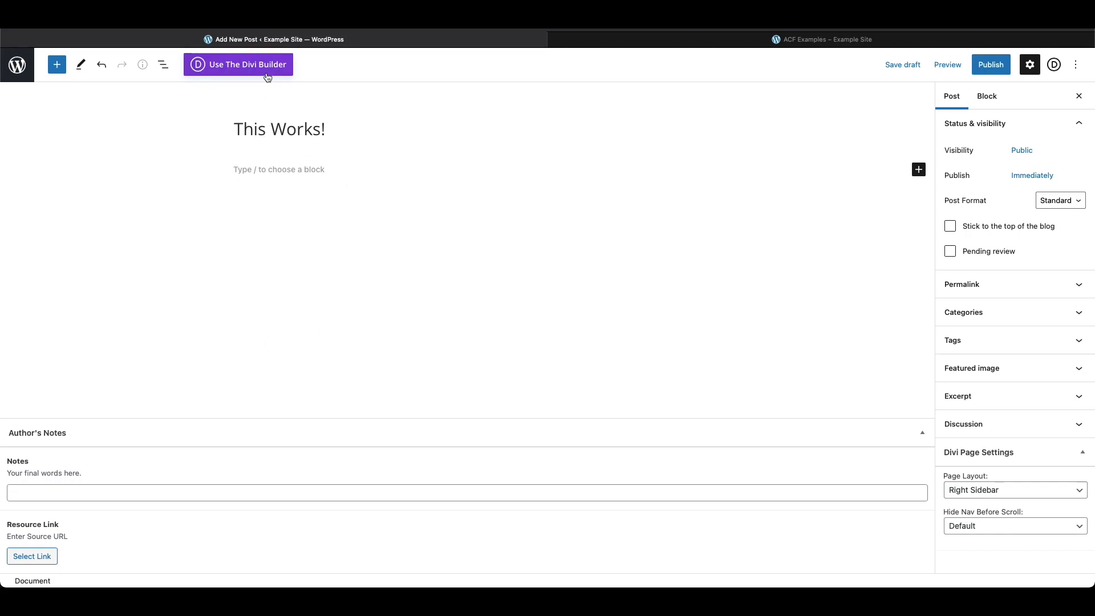
{"action": "left_click", "coordinate": [294, 168]}
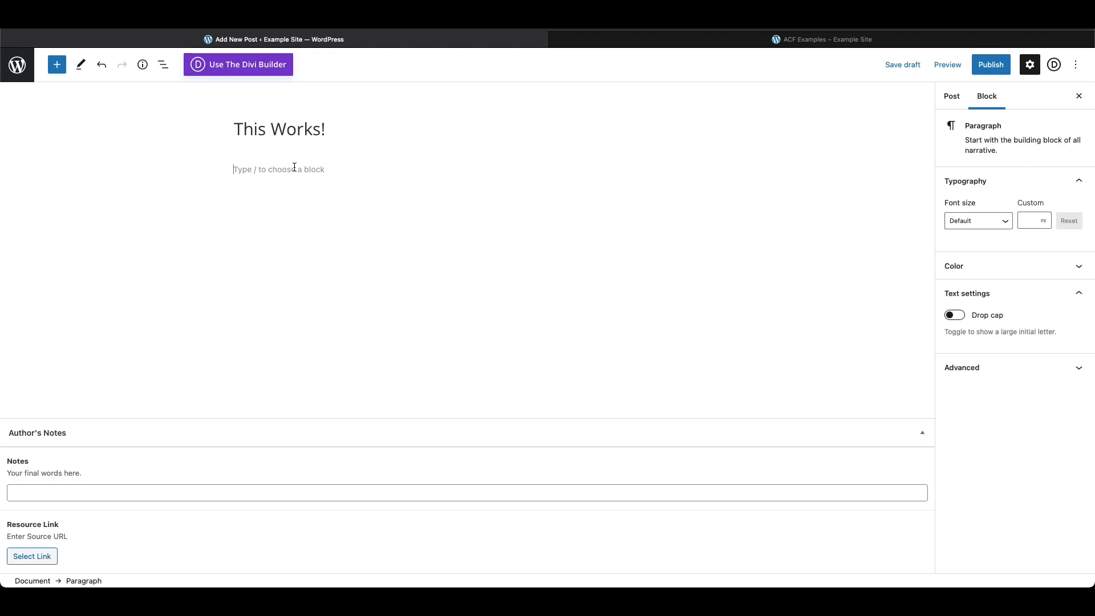
{"action": "type", "text": "Create some content here."}
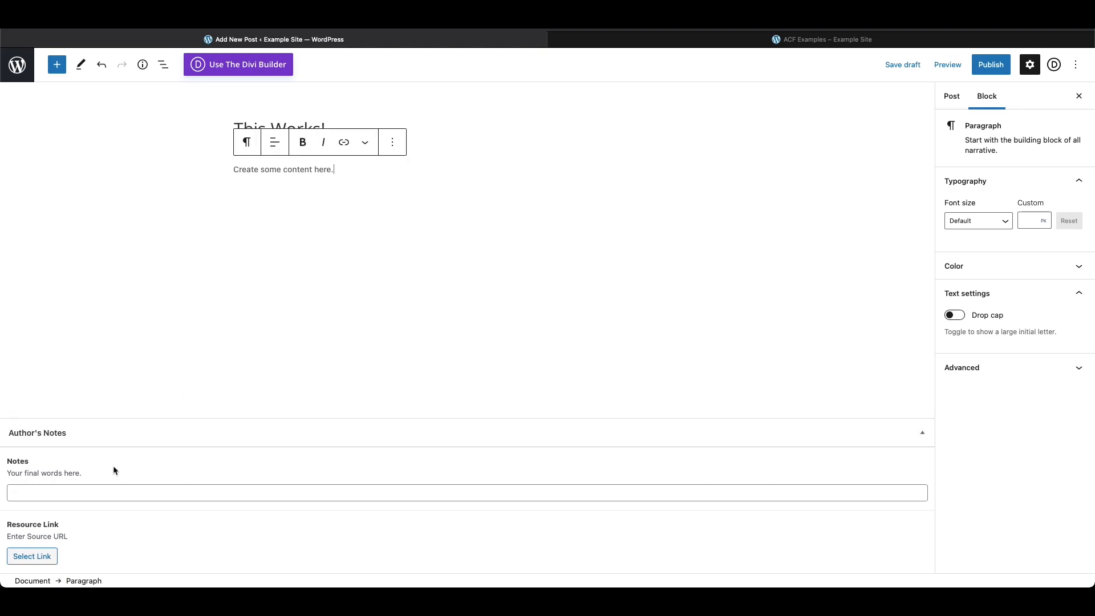
{"action": "left_click", "coordinate": [109, 492]}
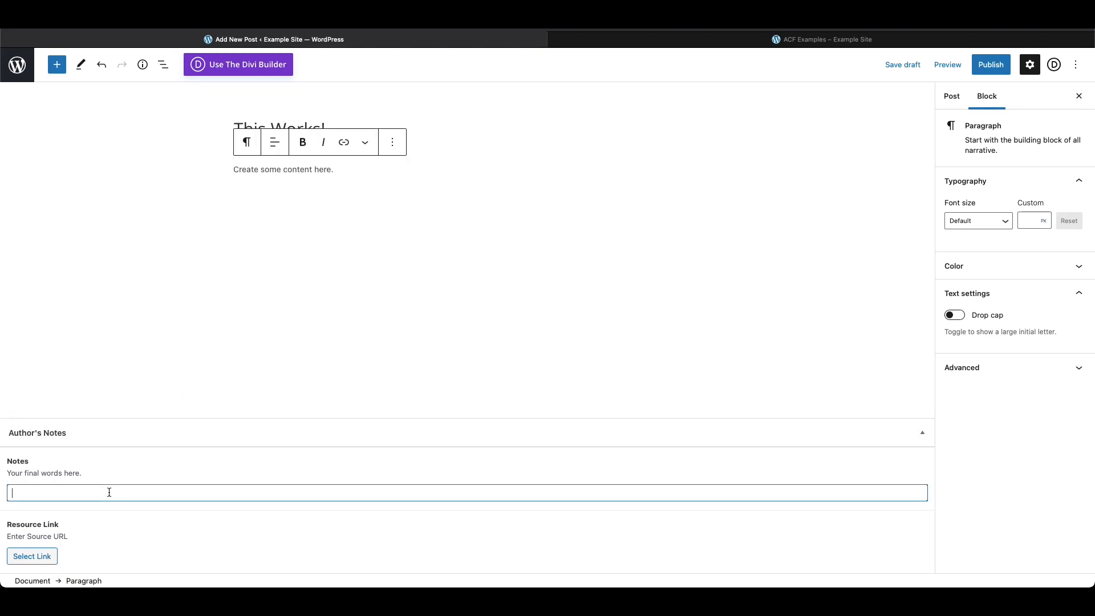
{"action": "type", "text": "ACF is awesome!"}
{"action": "left_click", "coordinate": [51, 554]}
{"action": "type", "text": "advancedcustomfields.com"}
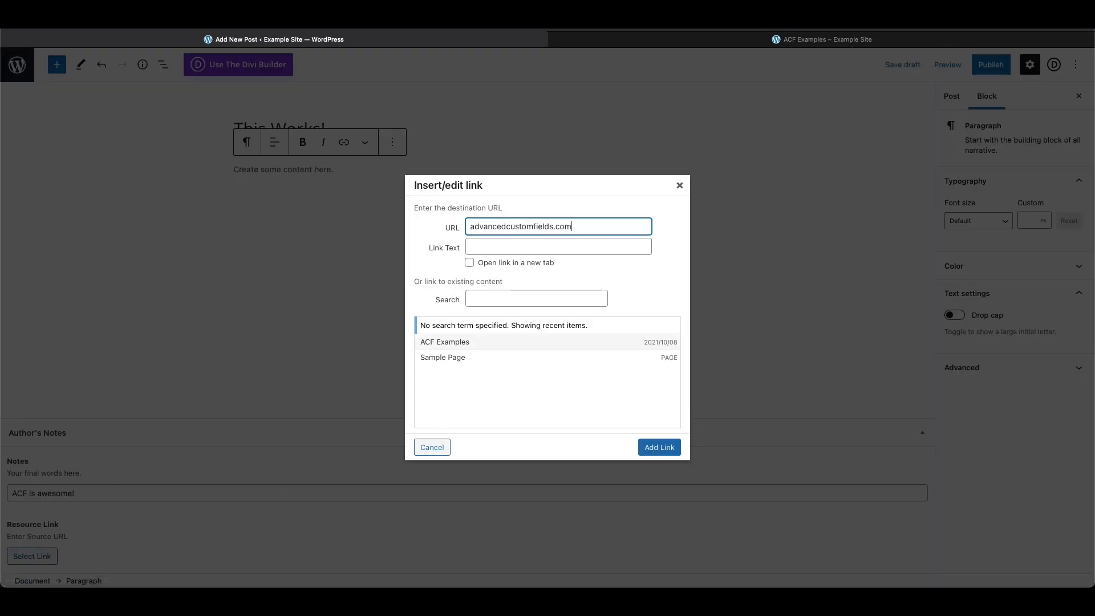
{"action": "left_click", "coordinate": [498, 264]}
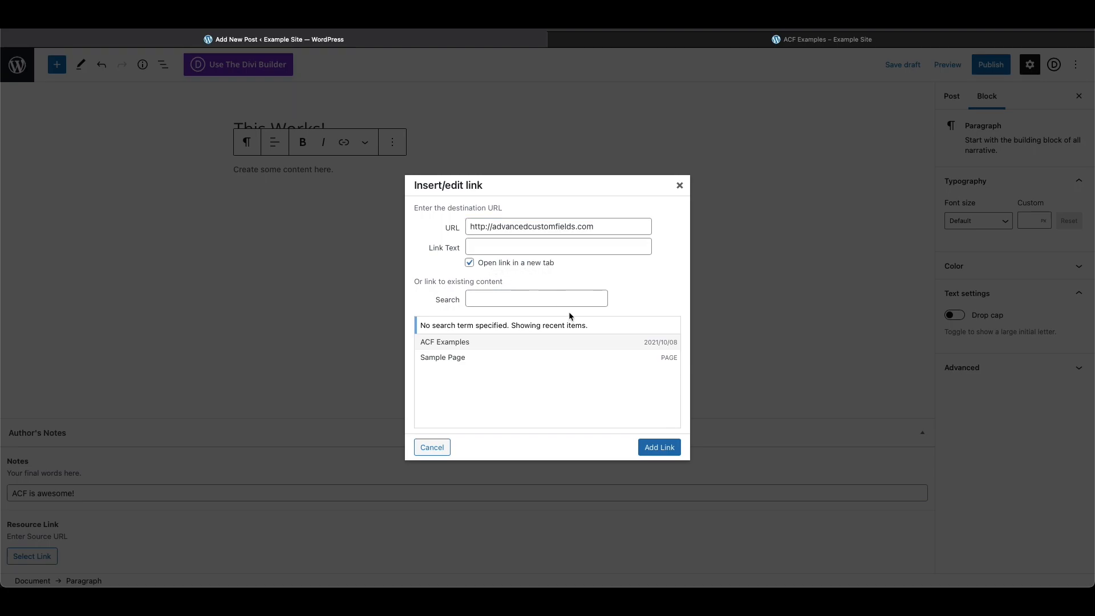
{"action": "left_click", "coordinate": [660, 448]}
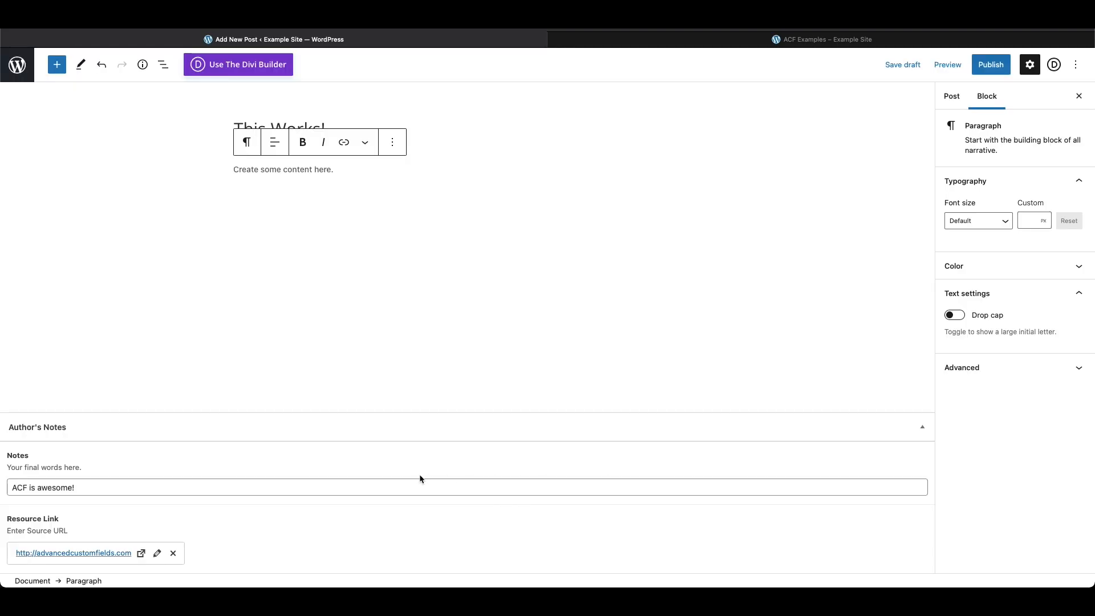
Step: Publish the "This Works!" post and view it on the live site
{"action": "left_click", "coordinate": [995, 66]}
{"action": "left_click", "coordinate": [997, 67]}
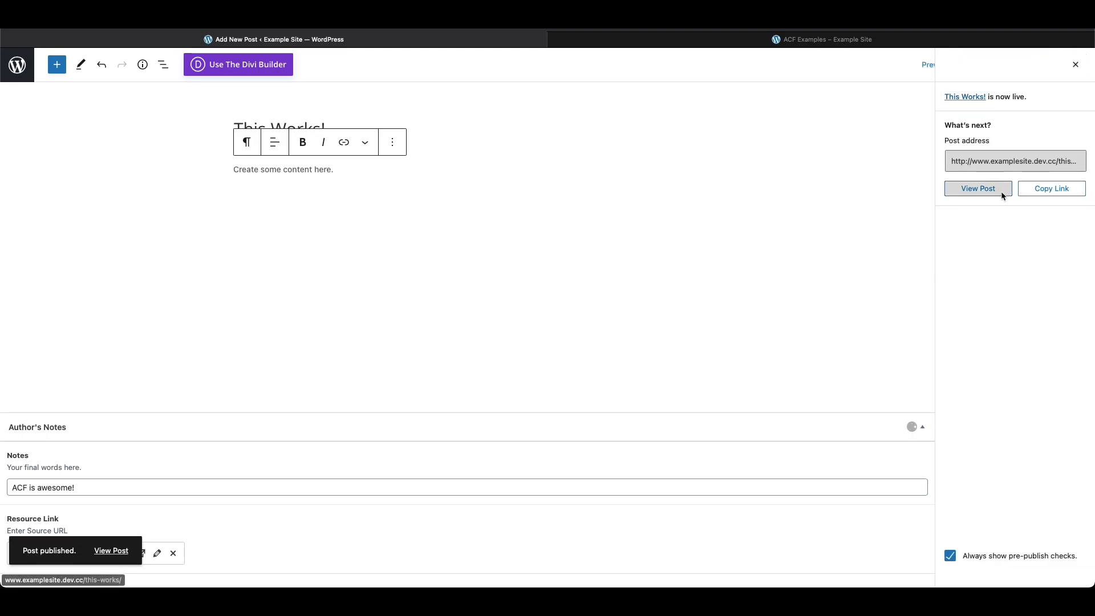
{"action": "left_click", "coordinate": [1001, 191]}
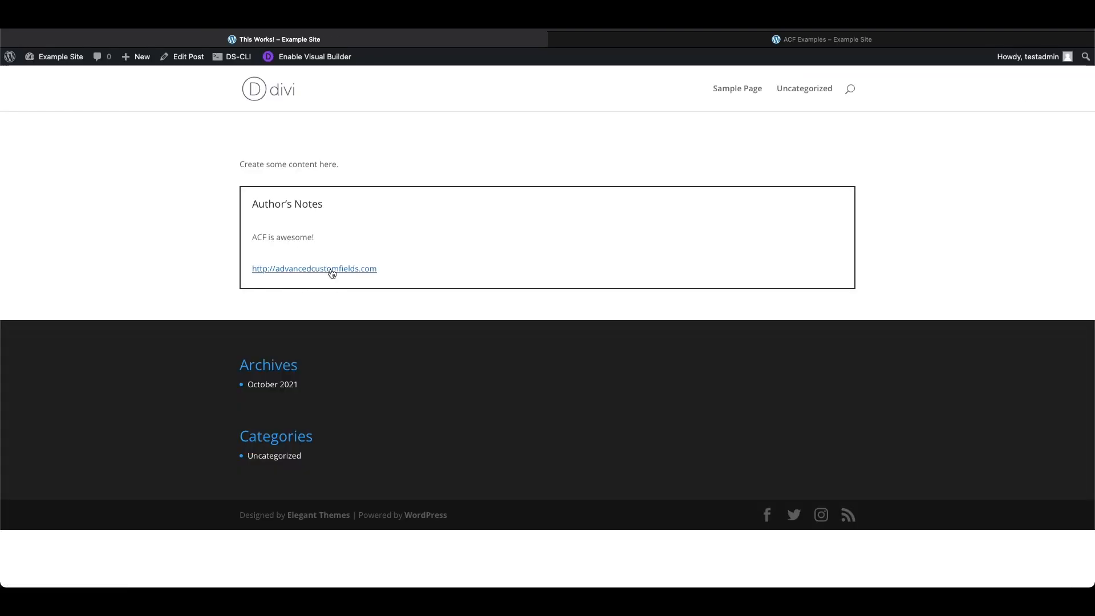